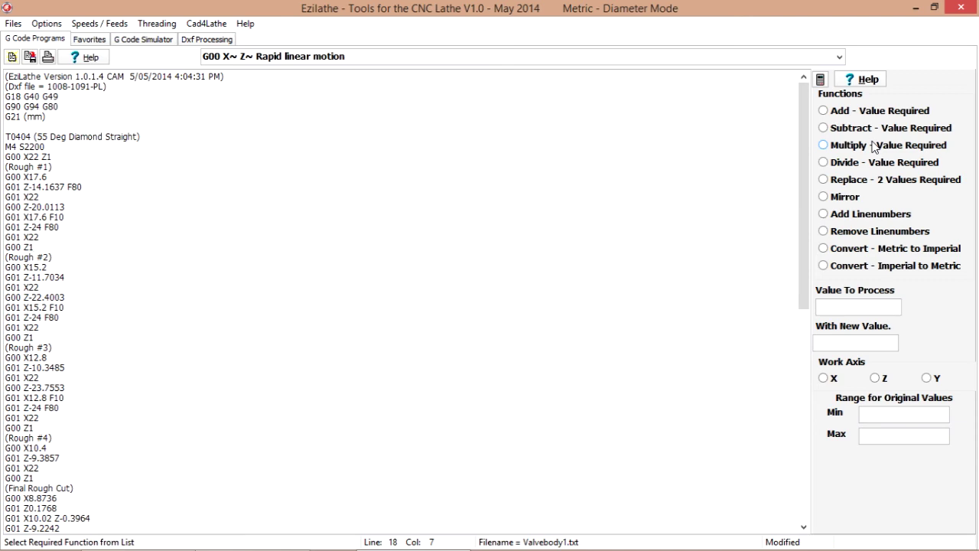
Show the loaded program in the G-code simulator and step through its lines to G00 Z-23.7553.
left_click(158, 41)
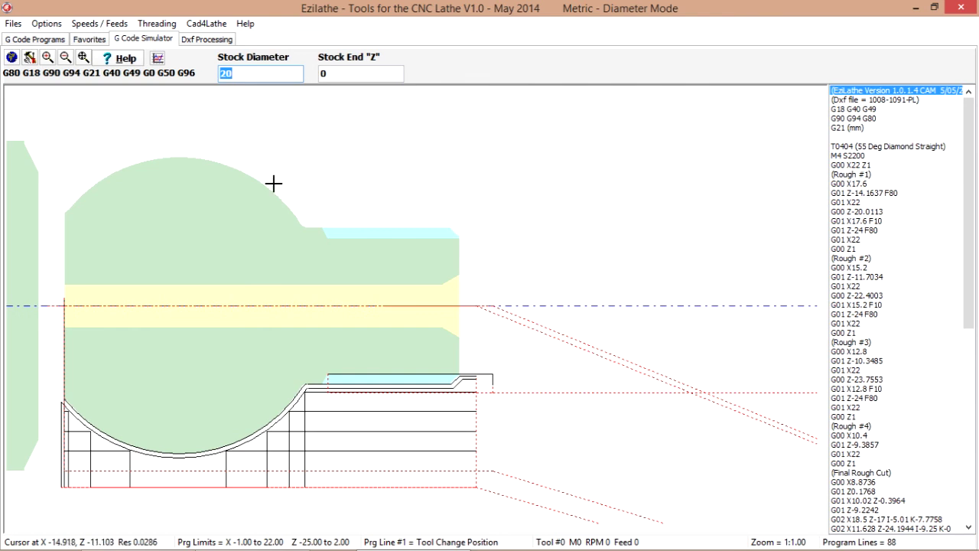
left_click(879, 95)
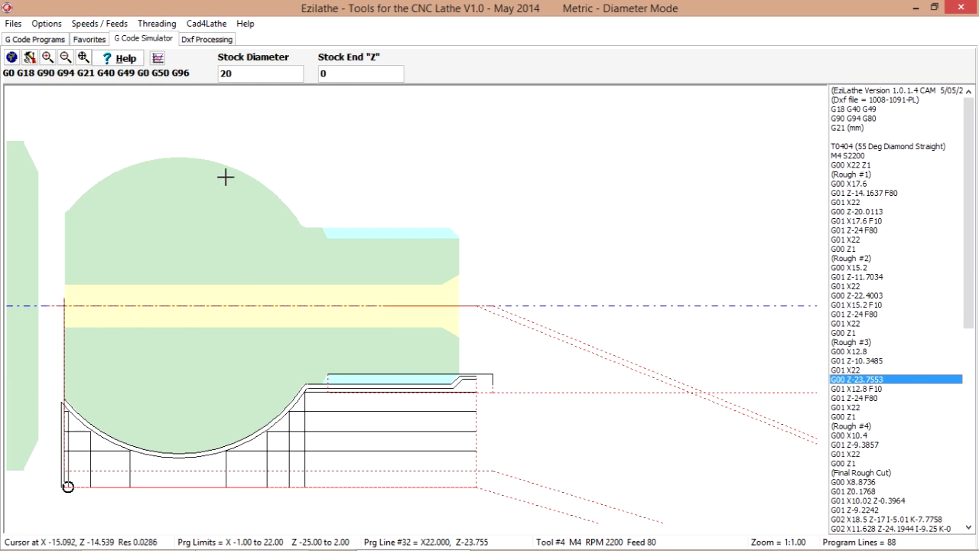
Examine the type, dimensions and shape of lathe tools 6 down to 1 and back up to 5 in the tool editor.
left_click(29, 59)
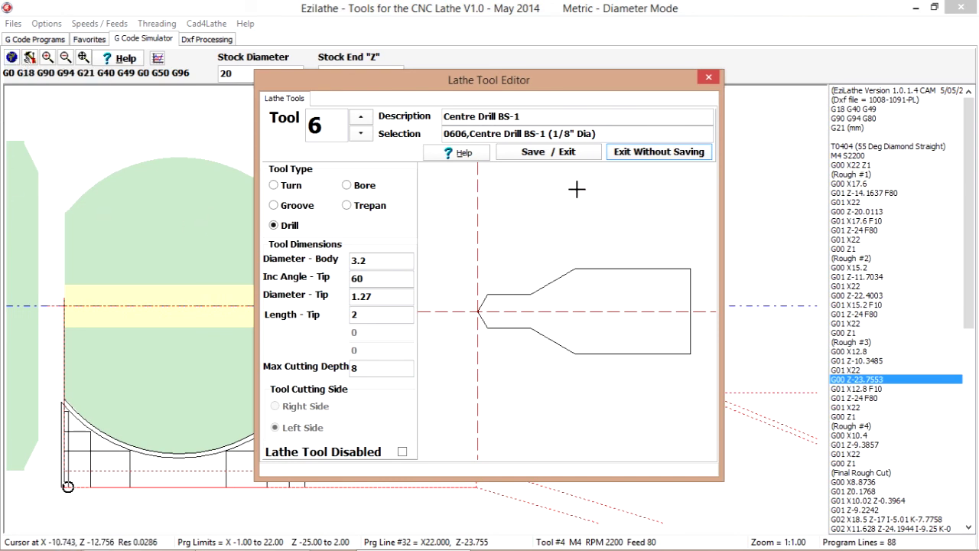
left_click(361, 134)
left_click(361, 134)
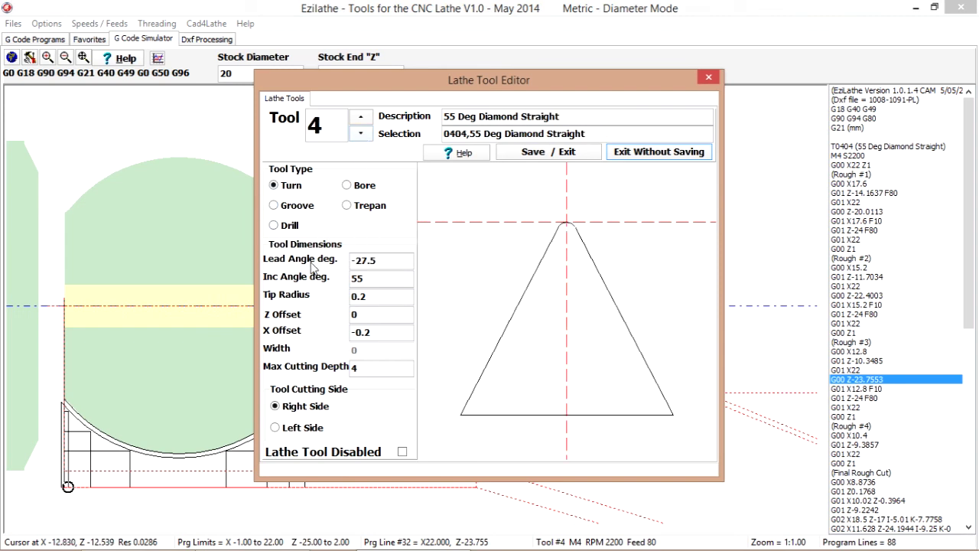
left_click(379, 263)
left_click(361, 135)
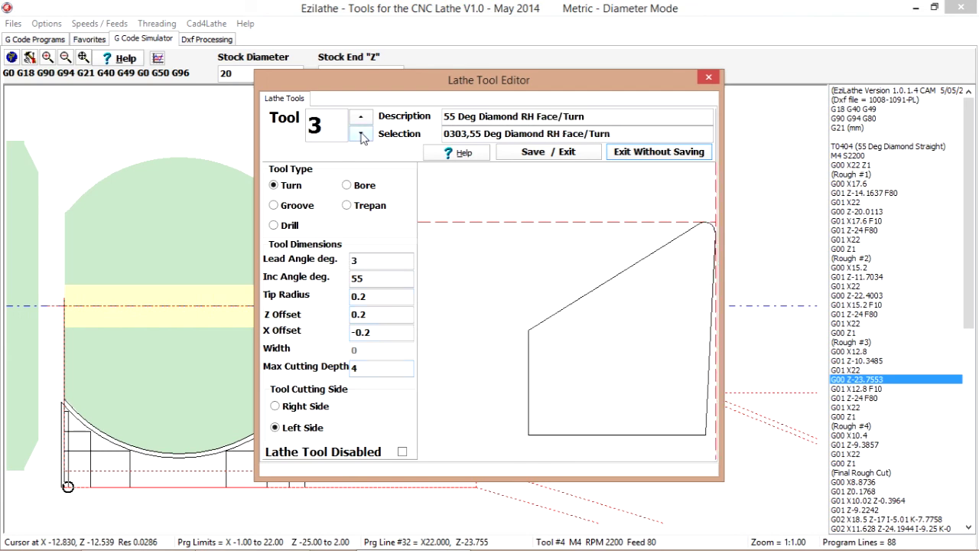
left_click(362, 134)
left_click(361, 136)
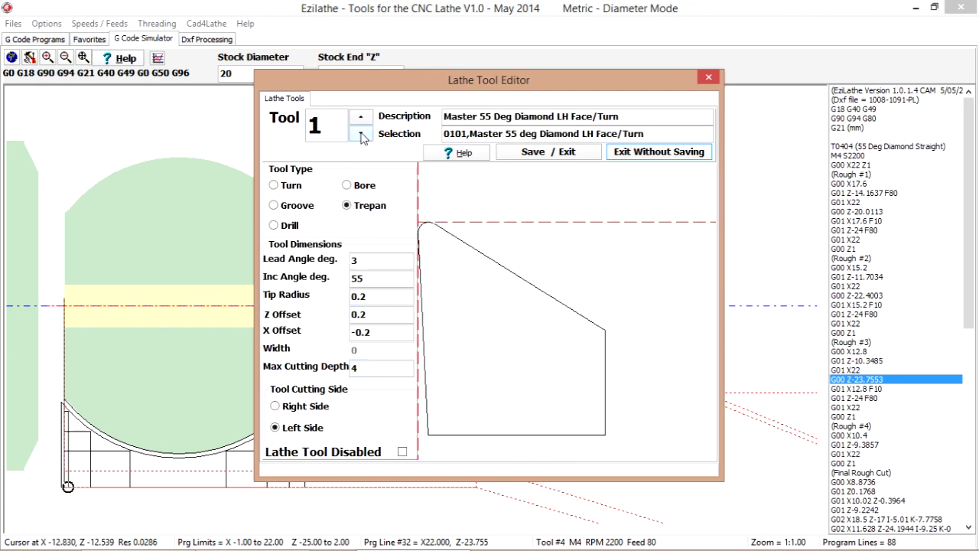
left_click(360, 121)
left_click(361, 120)
left_click(361, 121)
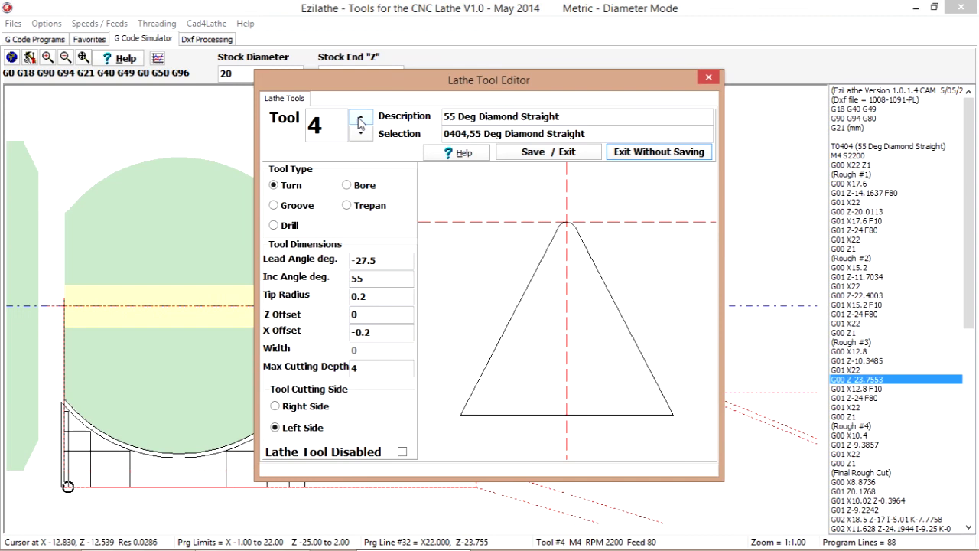
left_click(361, 121)
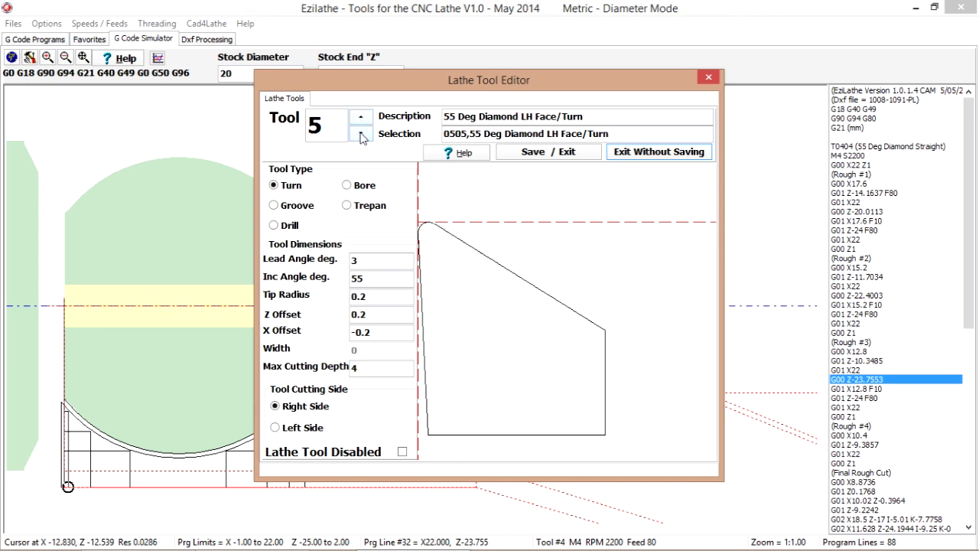
Disable tool 4, 55 Deg Diamond Straight, leave the tool editor without saving and redraw the simulation.
left_click(362, 135)
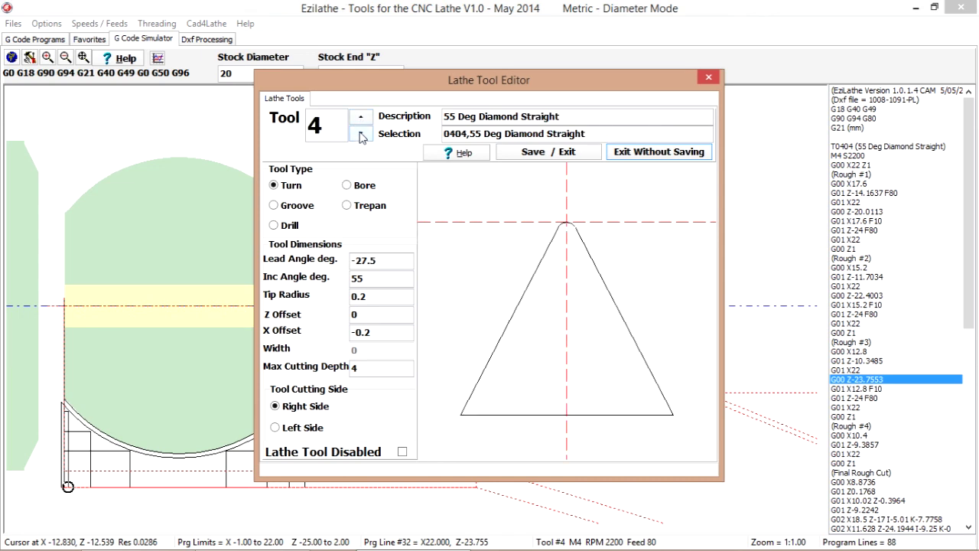
left_click(403, 452)
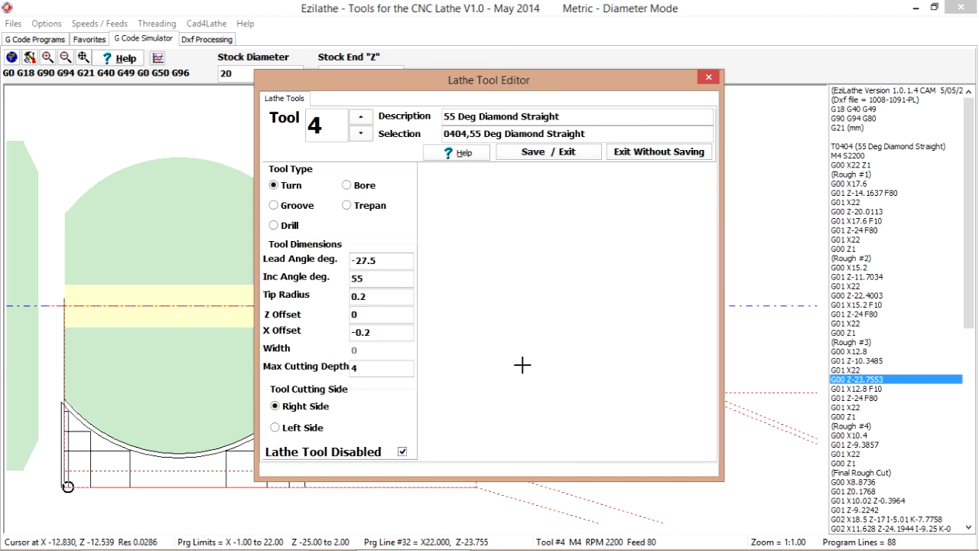
left_click(639, 153)
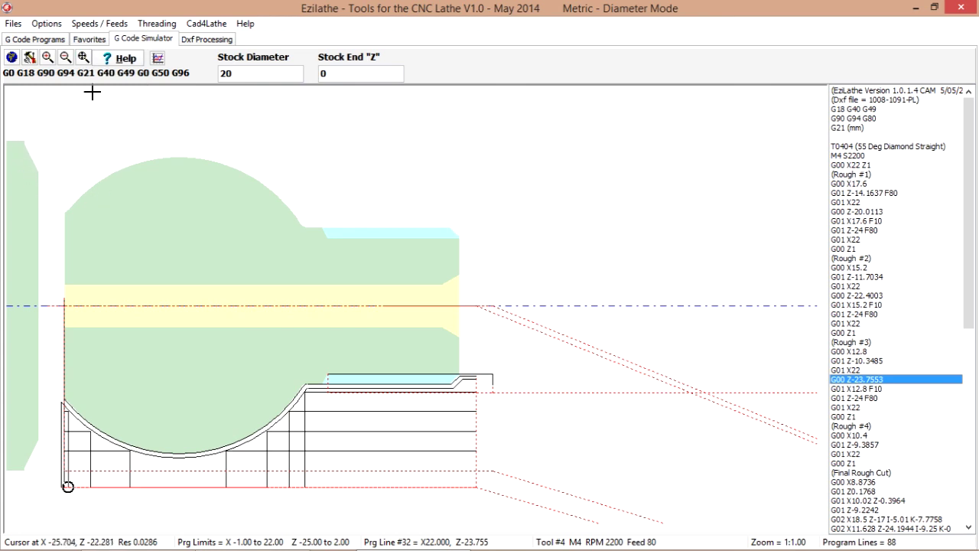
left_click(84, 58)
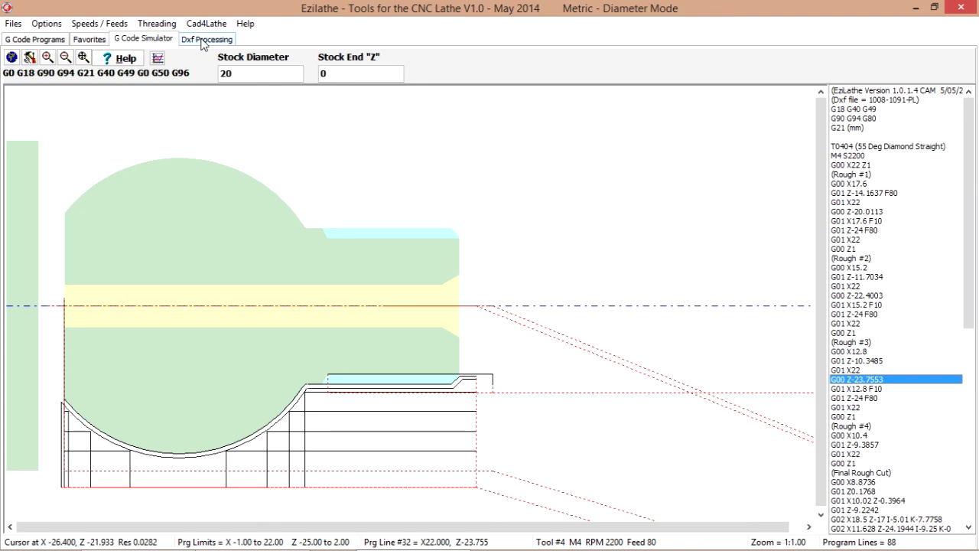
Examine the CAD coordinate listing of Valvebody1.dxf and return to its graphic view.
left_click(204, 42)
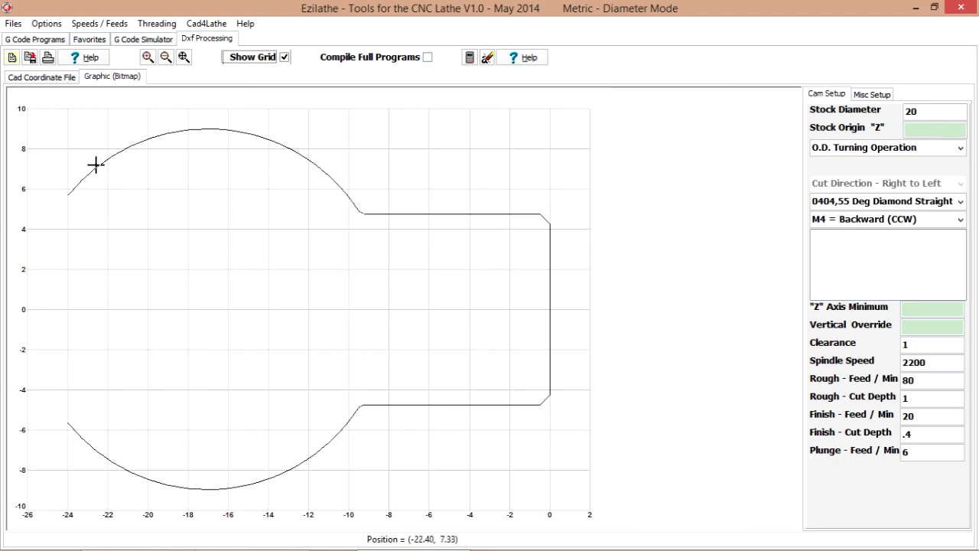
left_click(38, 79)
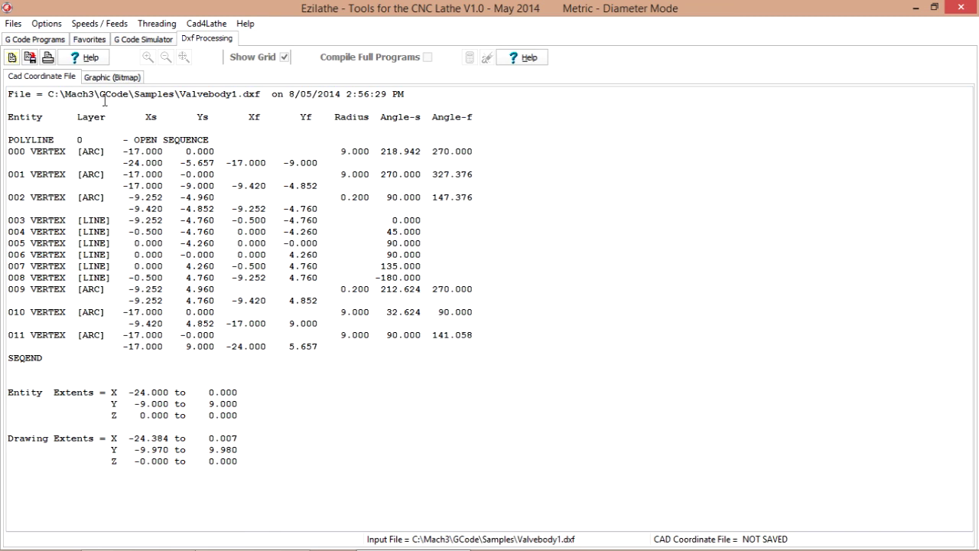
left_click(111, 78)
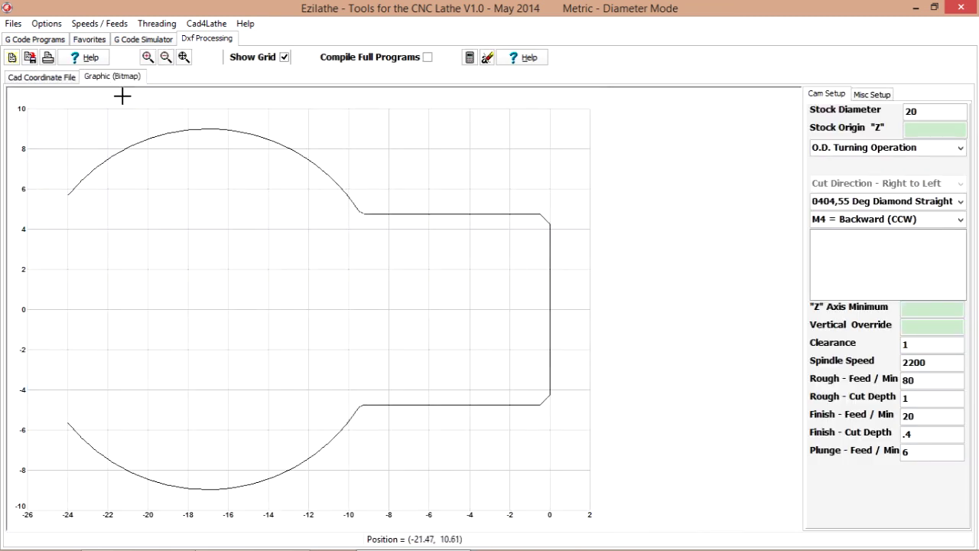
Select the upper profile of the part from the front chamfer to the rear arc, entities 007 to 011.
left_click(545, 219)
left_click(466, 215)
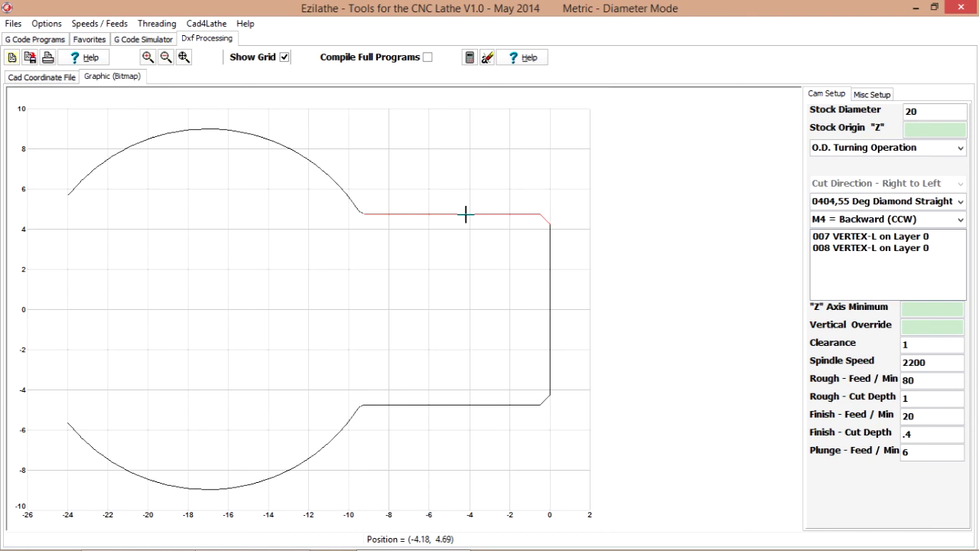
left_click(362, 214)
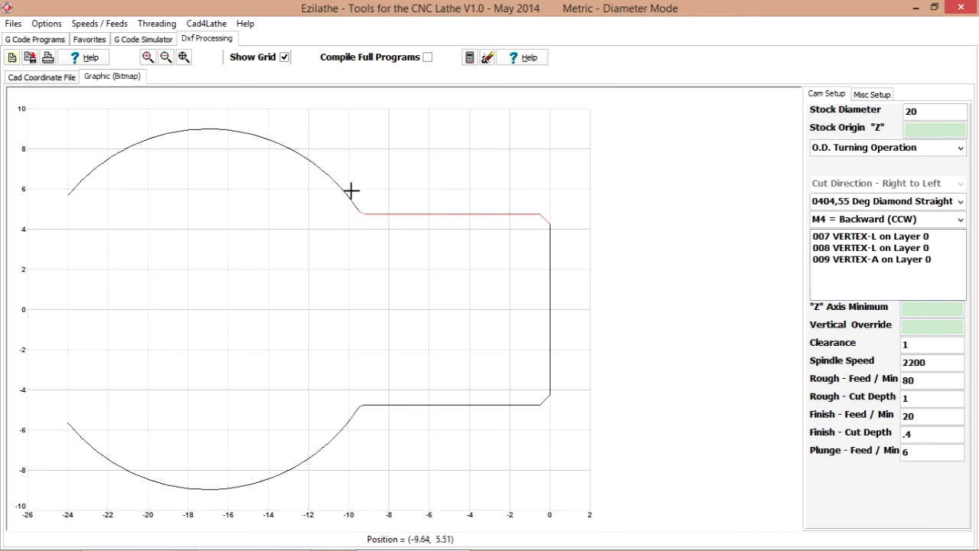
left_click(334, 181)
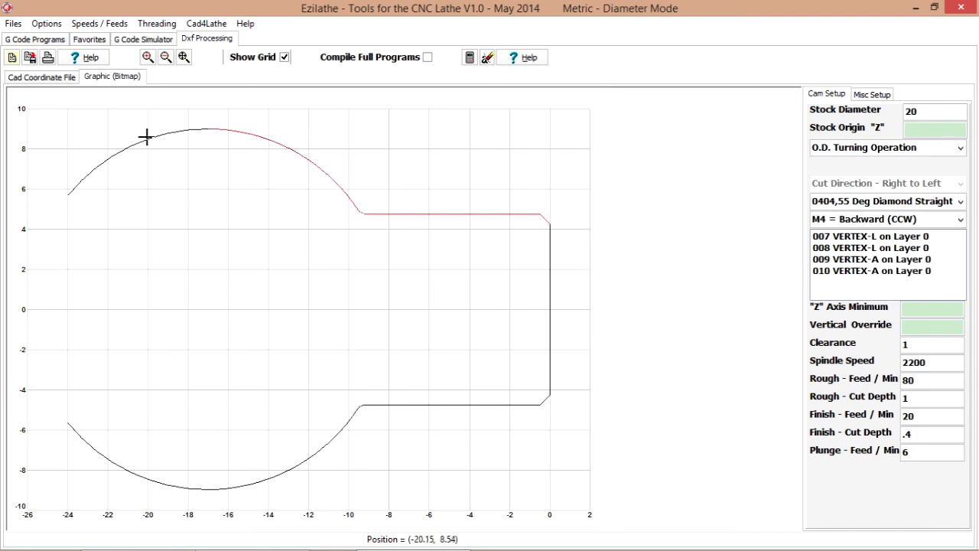
left_click(151, 137)
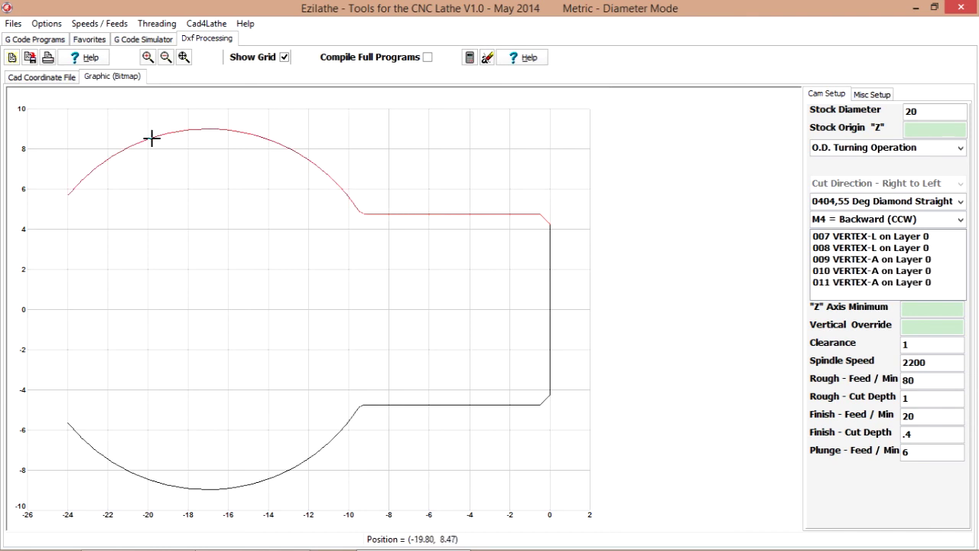
Compile the selected profile as a full program using tool 0505, 55 Deg Diamond LH Face/Turn, overwriting the existing editor contents.
left_click(428, 57)
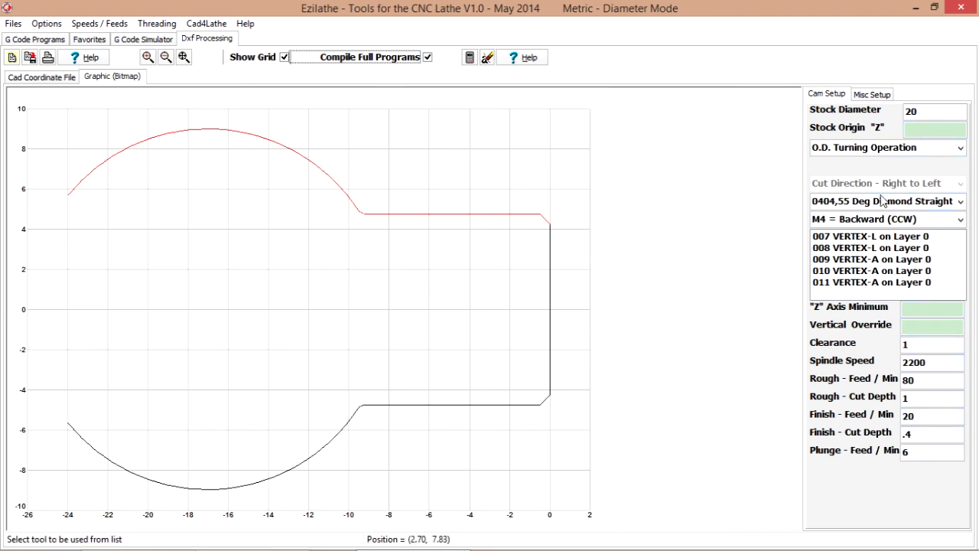
left_click(961, 203)
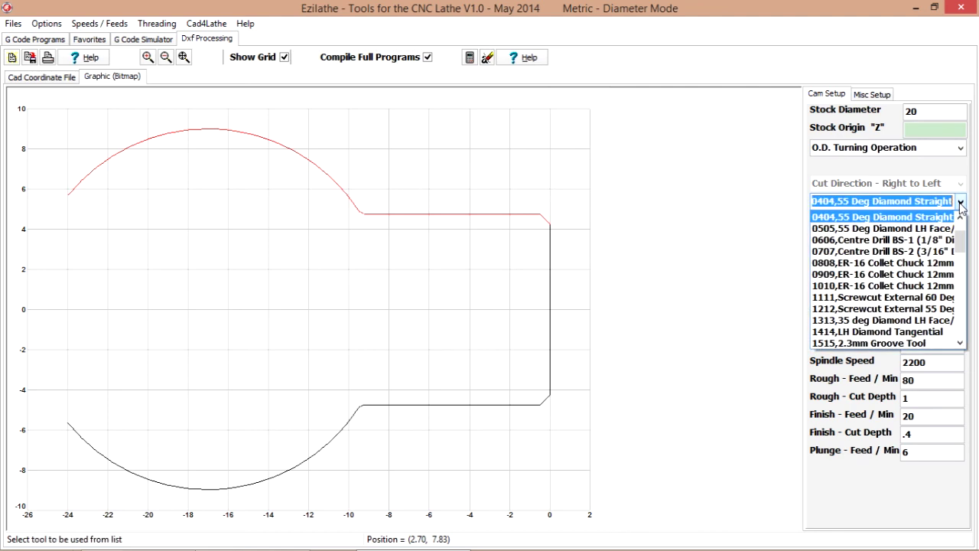
left_click(888, 229)
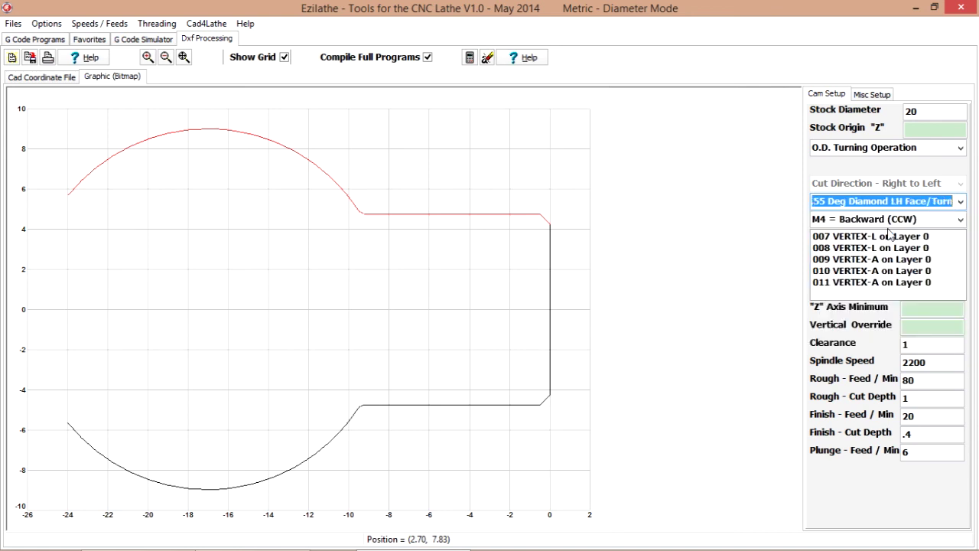
left_click(469, 58)
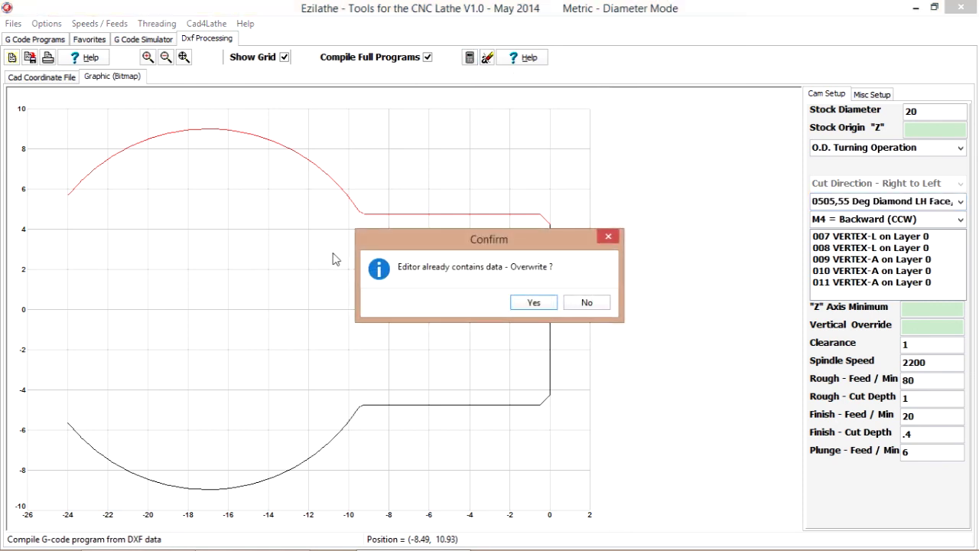
left_click(534, 303)
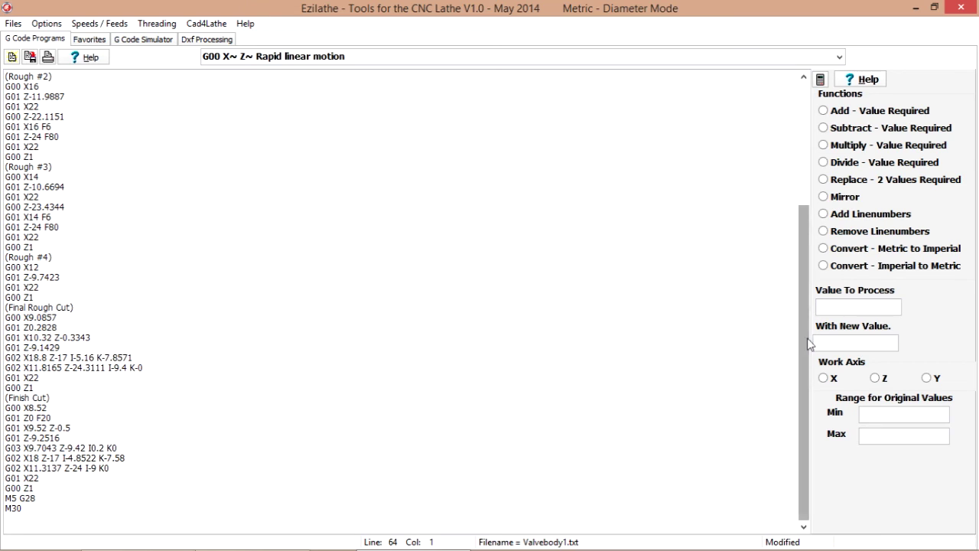
Review the compiled program from its first line and load it into the G-code simulator.
left_click_drag(802, 349, 765, 151)
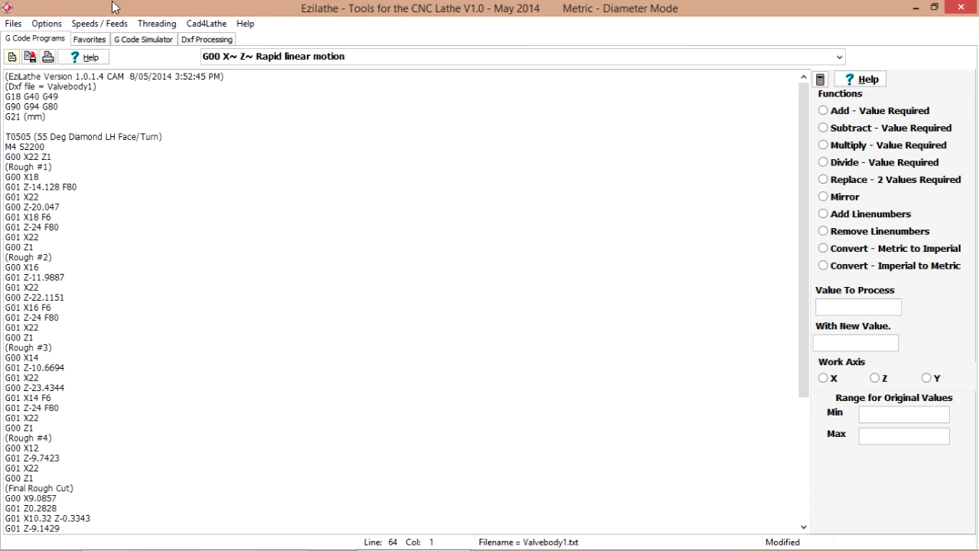
left_click(131, 43)
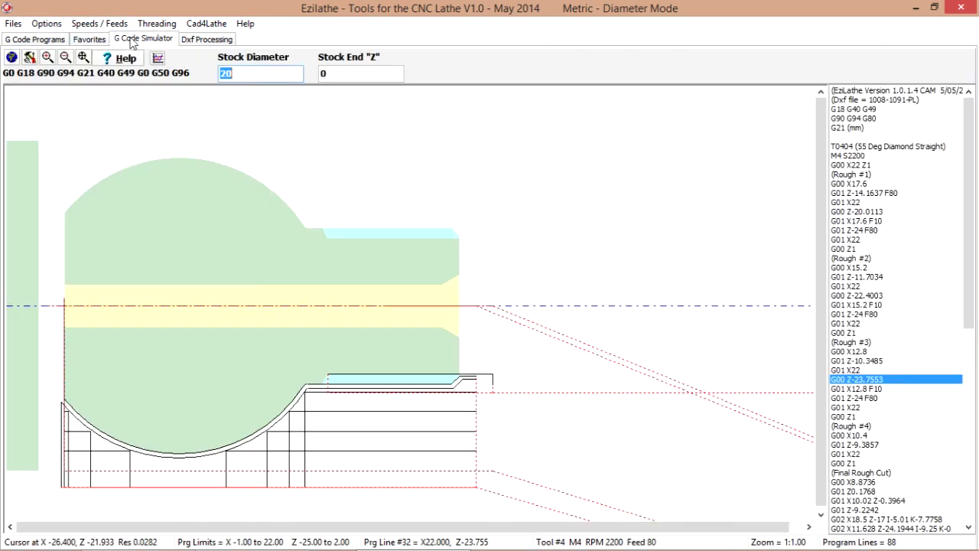
left_click(12, 58)
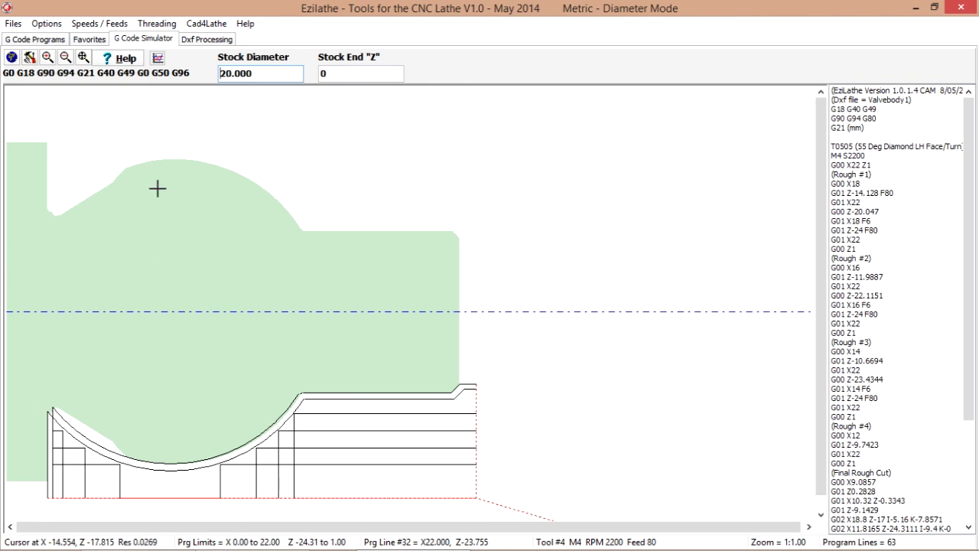
Disable tool 5, 55 Deg Diamond LH Face/Turn, leave the tool editor without saving and redraw the simulation.
left_click(30, 59)
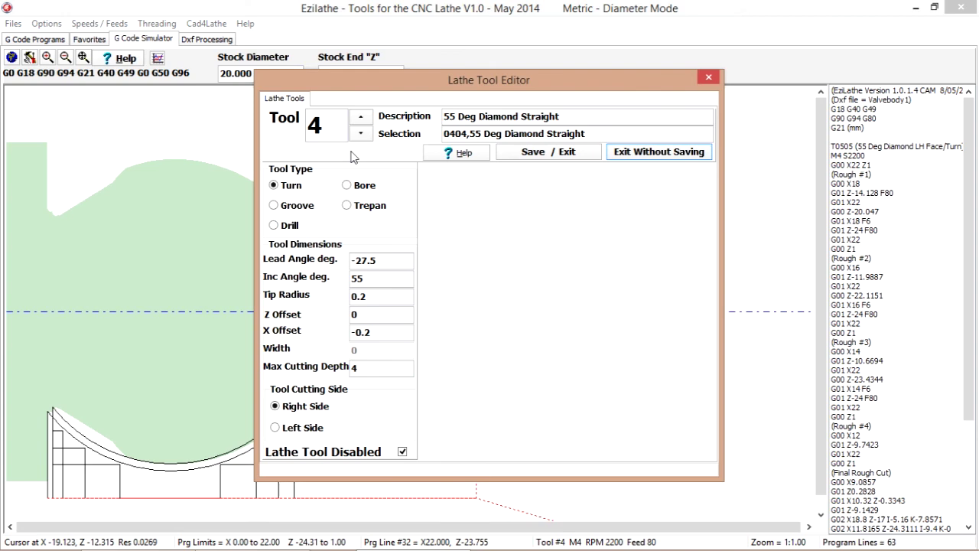
left_click(362, 118)
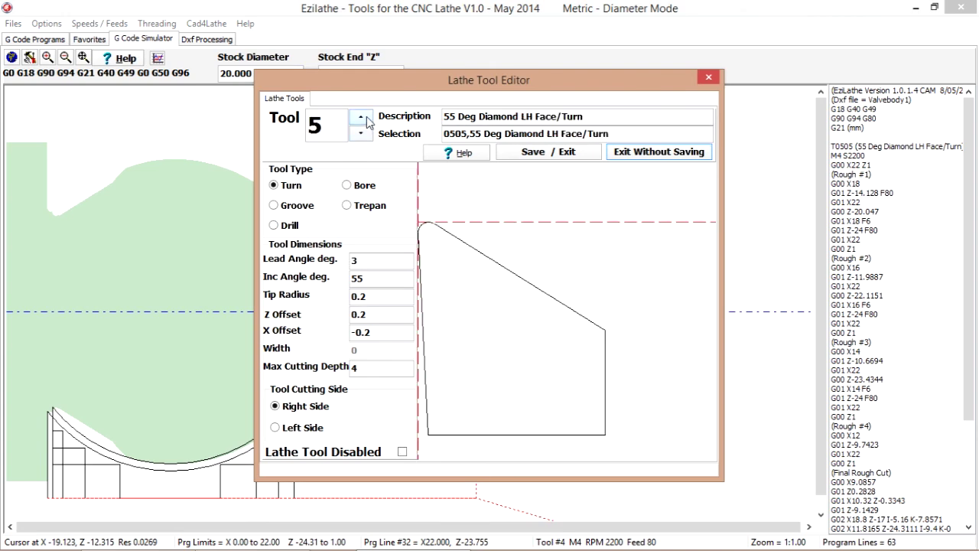
left_click(403, 453)
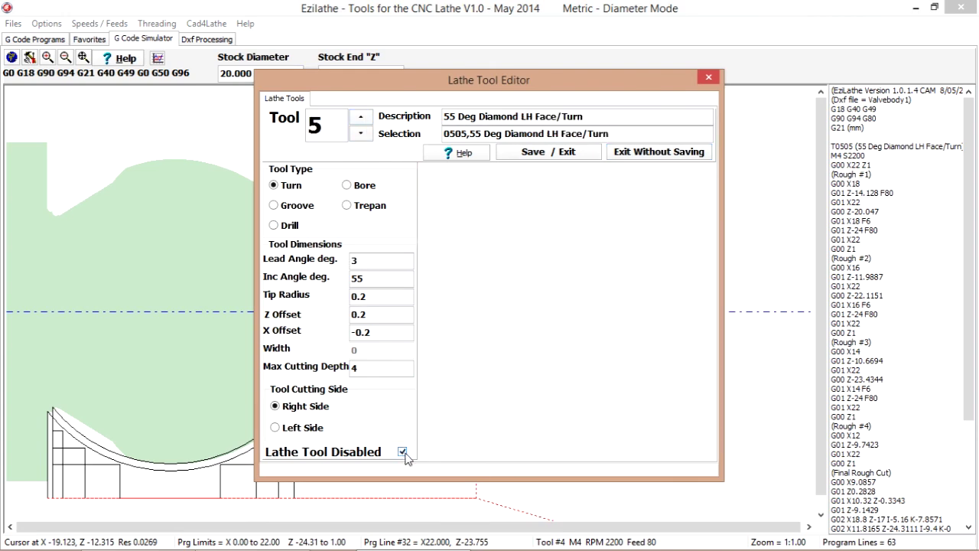
left_click(656, 153)
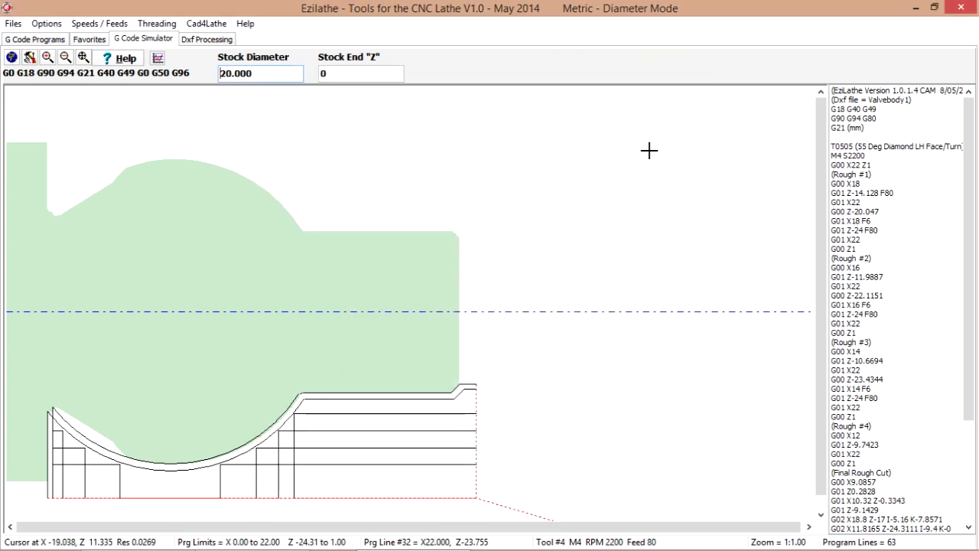
left_click(82, 59)
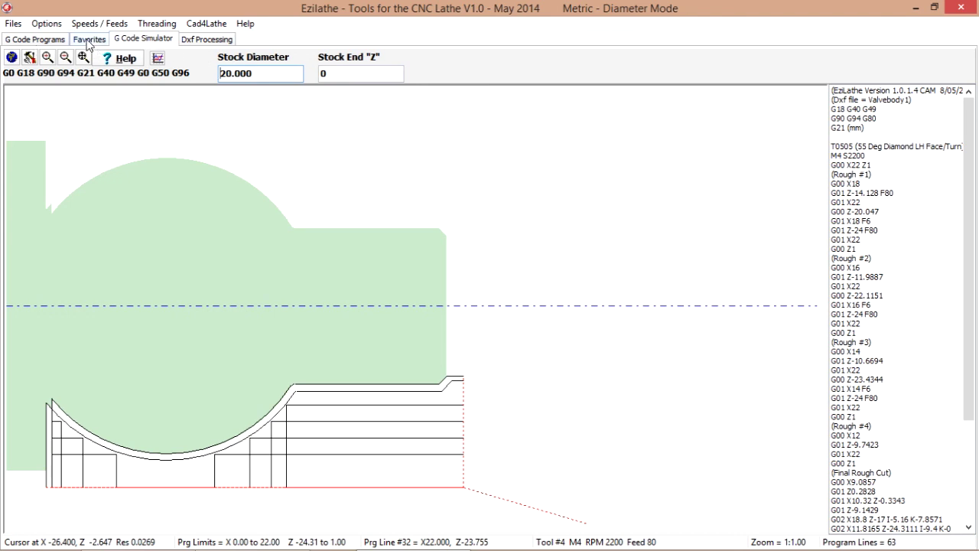
Turn off full-program compilation for the DXF and view the centre drill and general drilling snippets in the favorites.
left_click(205, 41)
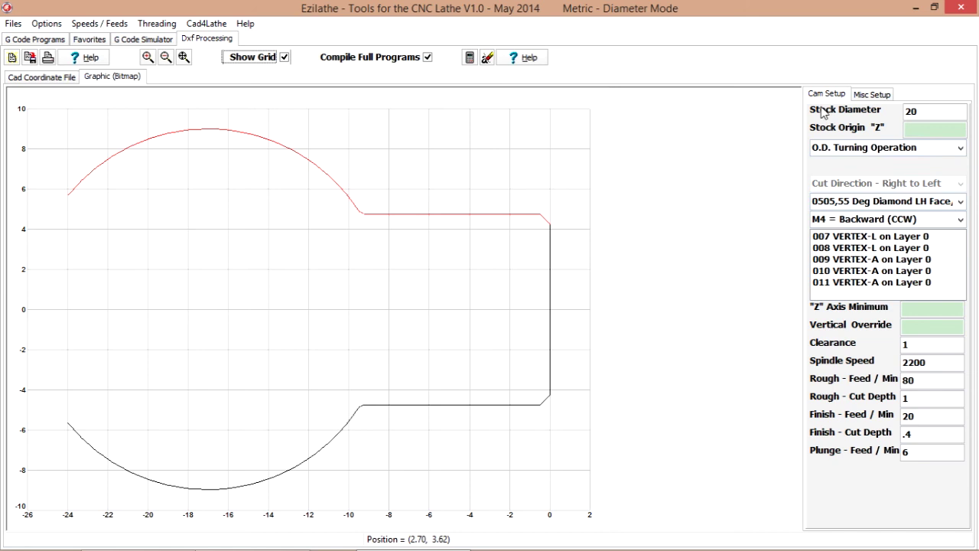
left_click(428, 58)
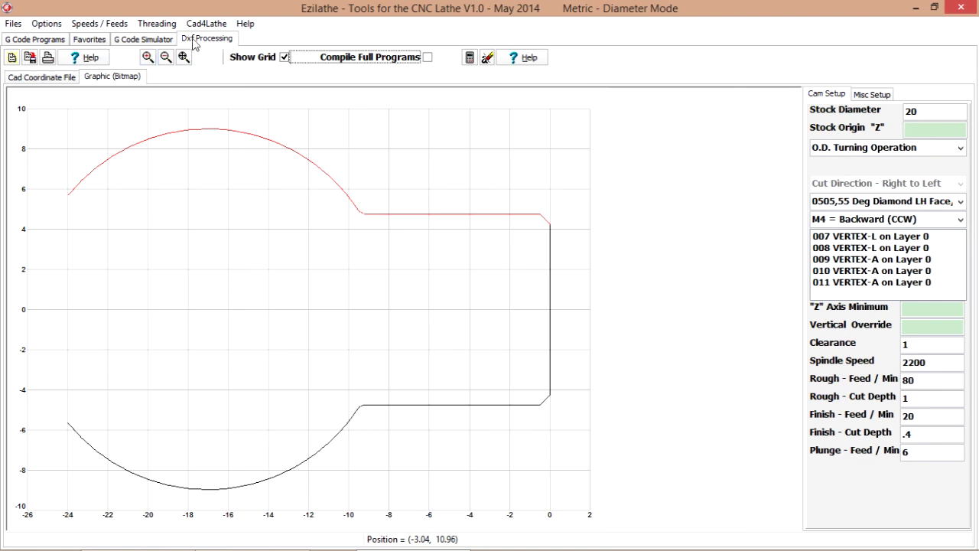
left_click(89, 39)
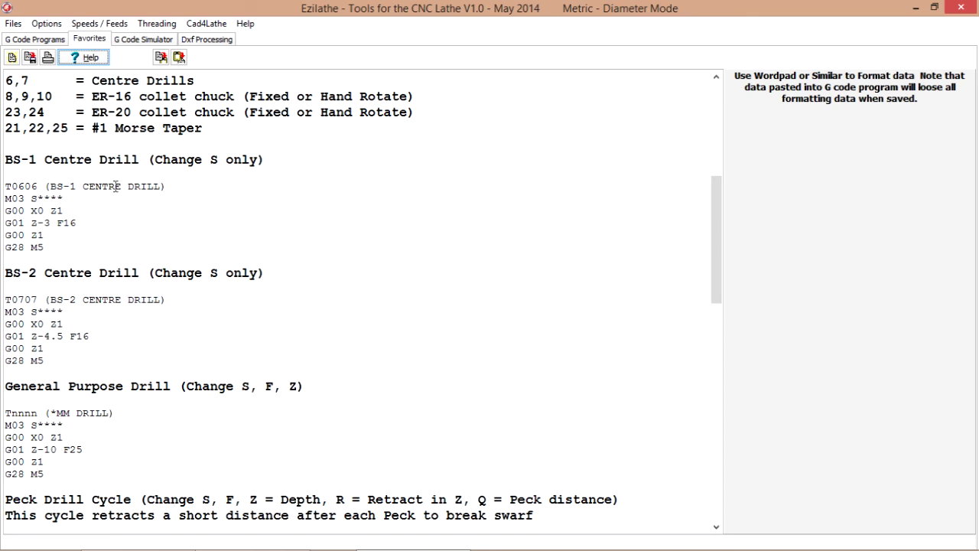
Copy the BS-1 Centre Drill snippet from the favorites into the G-code program just before M30, using spindle speed S3200.
left_click_drag(7, 184, 149, 243)
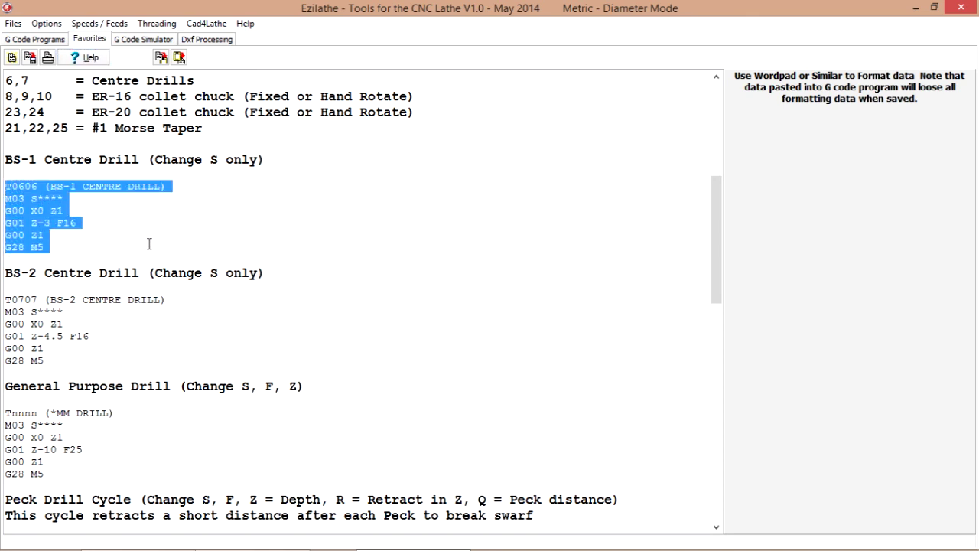
right_click(46, 233)
left_click(77, 232)
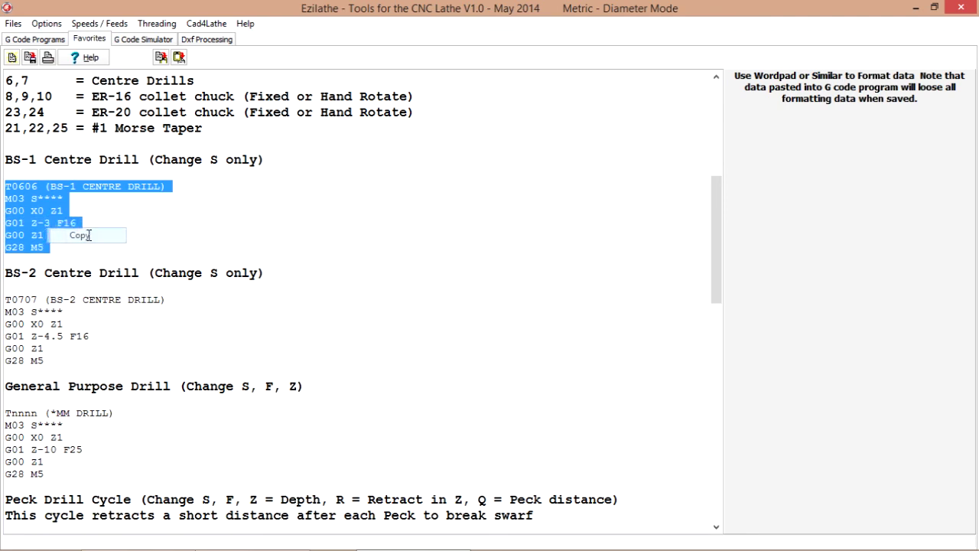
left_click(56, 40)
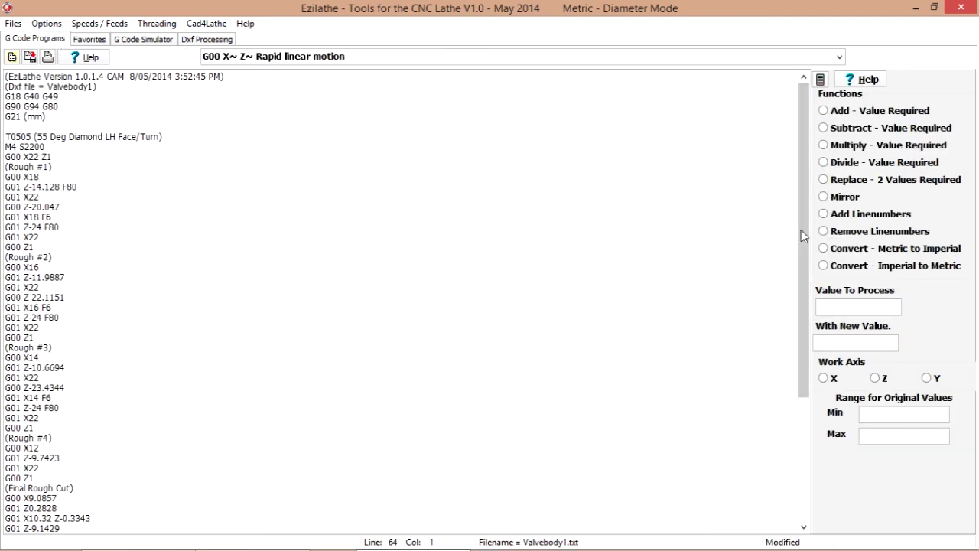
left_click_drag(801, 230, 801, 408)
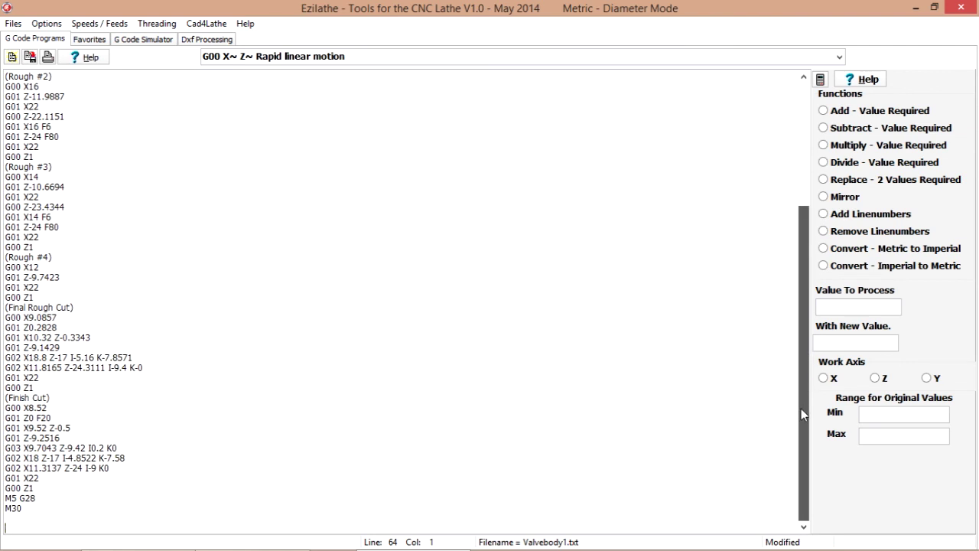
left_click(54, 495)
key("Return")
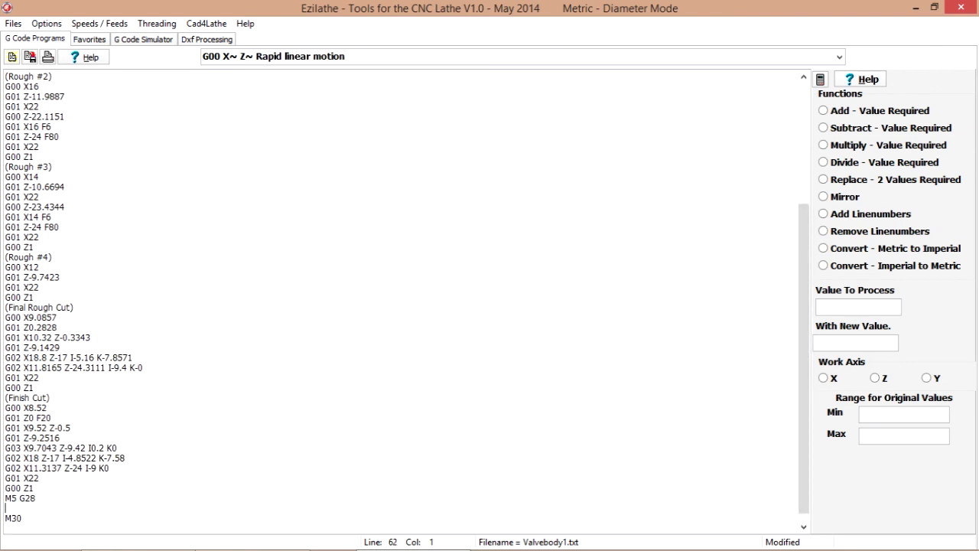
key("ctrl+v")
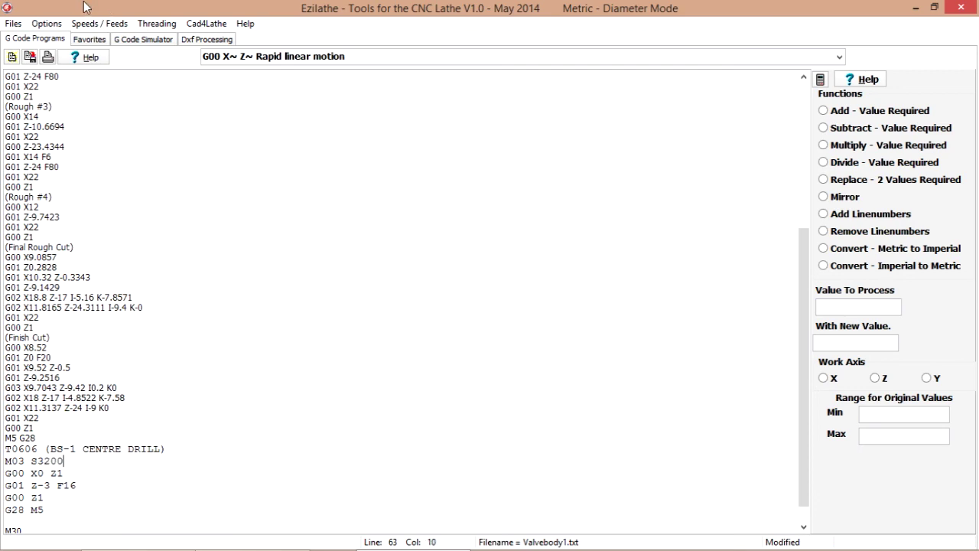
Redraw the G-code simulation with the added centre drill operation.
left_click(102, 40)
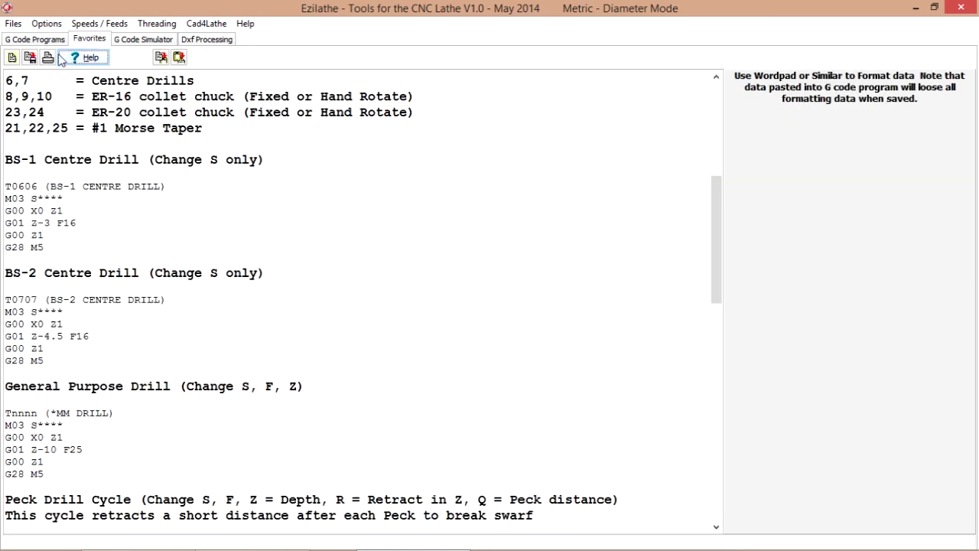
left_click(120, 40)
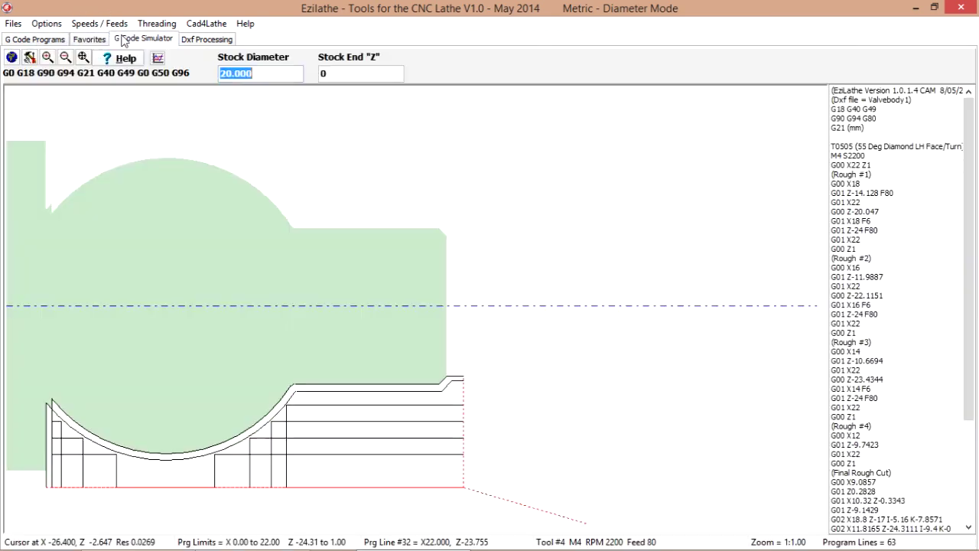
left_click(12, 59)
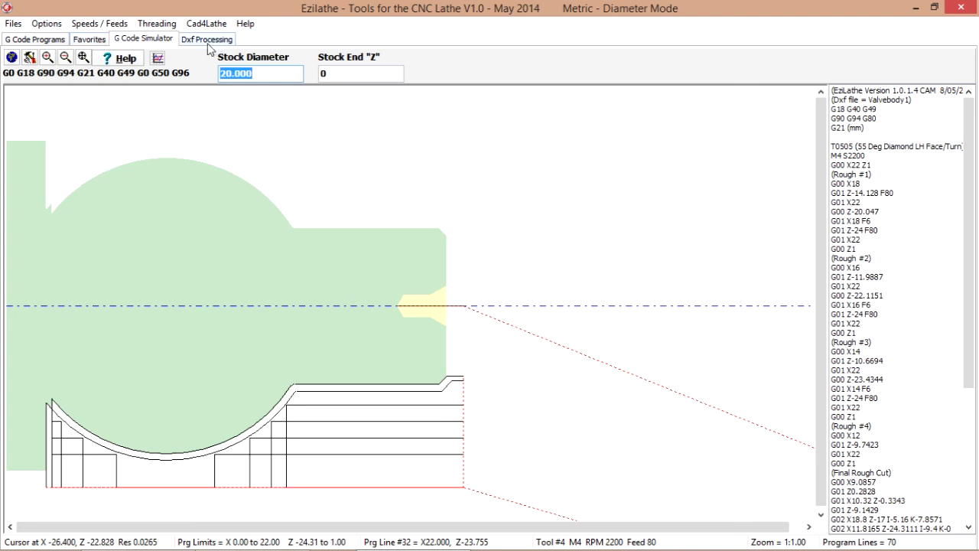
Calculate speeds and feeds for Brass with a work diameter of 25 mm, and close the calculator.
left_click(48, 39)
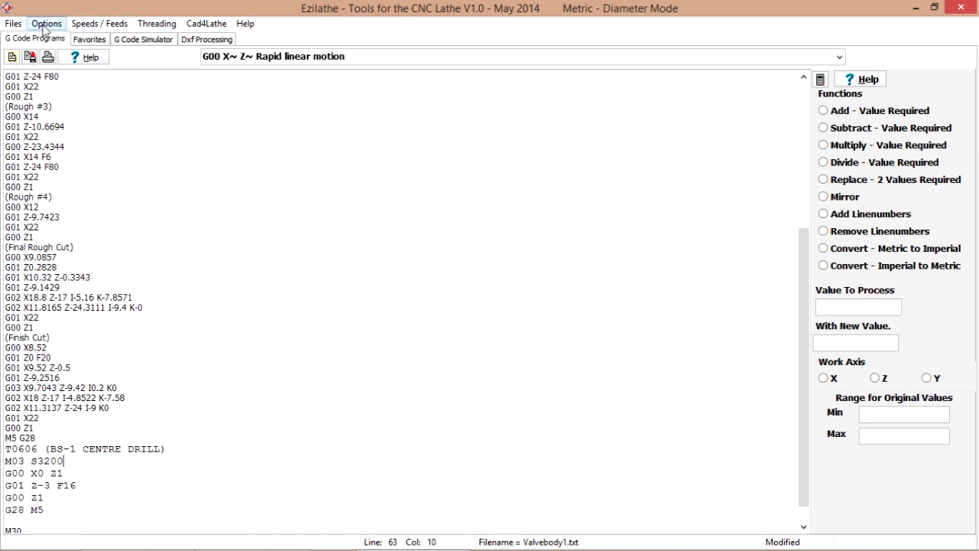
left_click(45, 25)
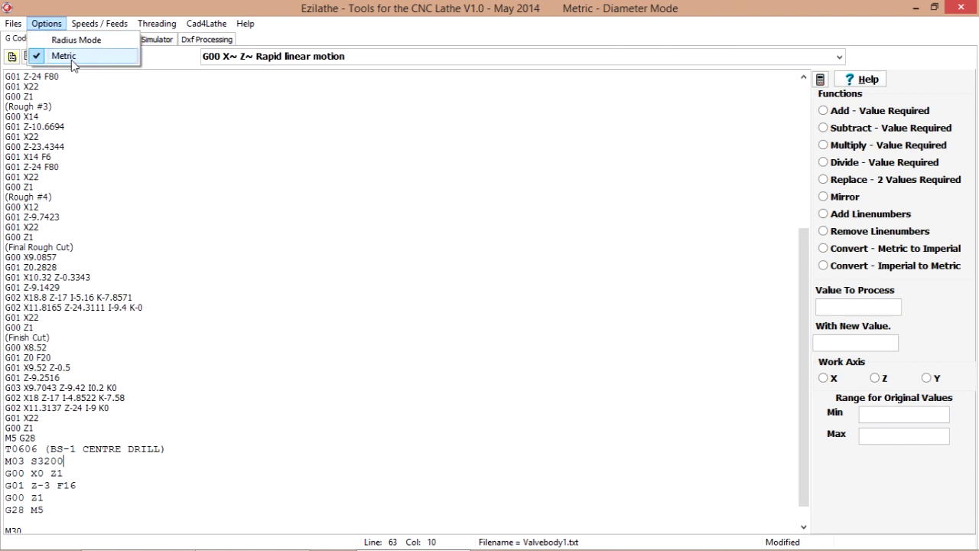
left_click(109, 29)
left_click(109, 28)
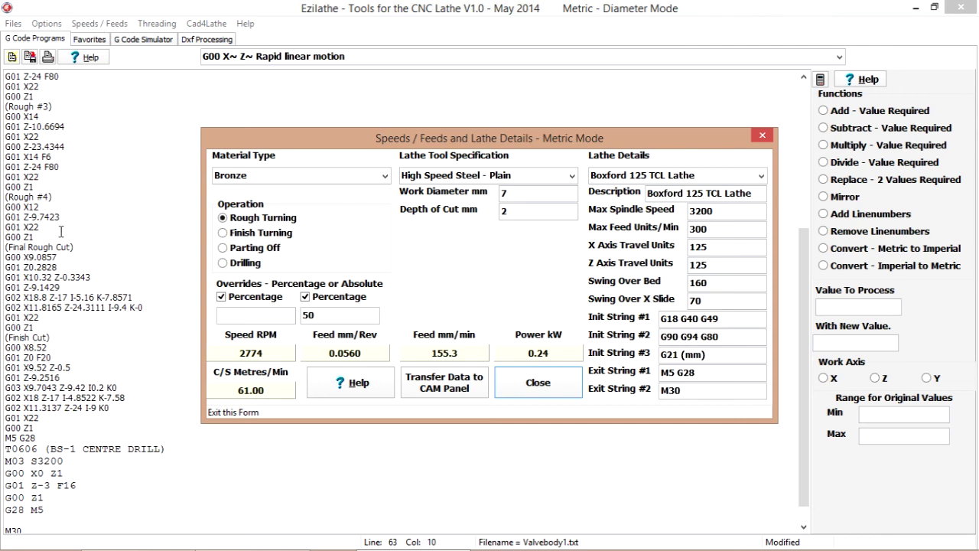
left_click(385, 175)
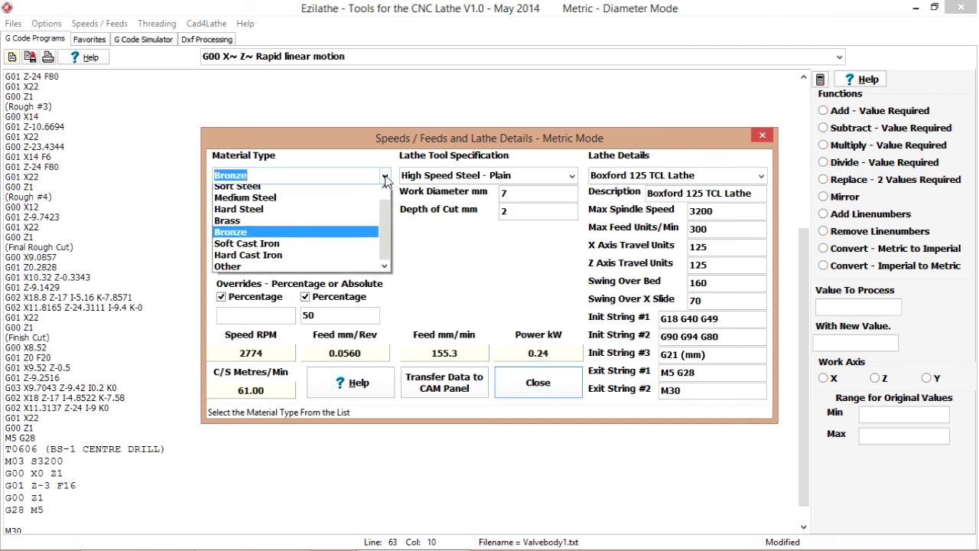
left_click(246, 225)
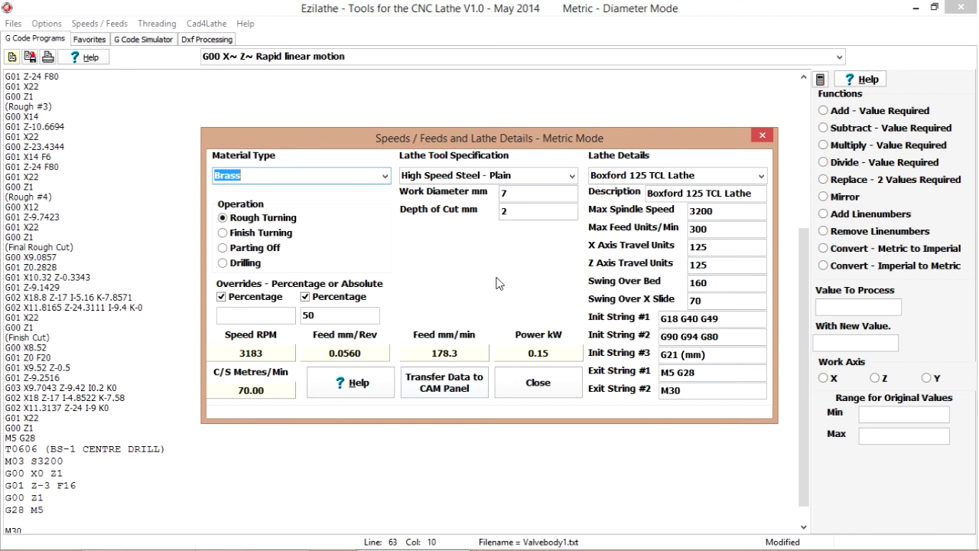
left_click(530, 194)
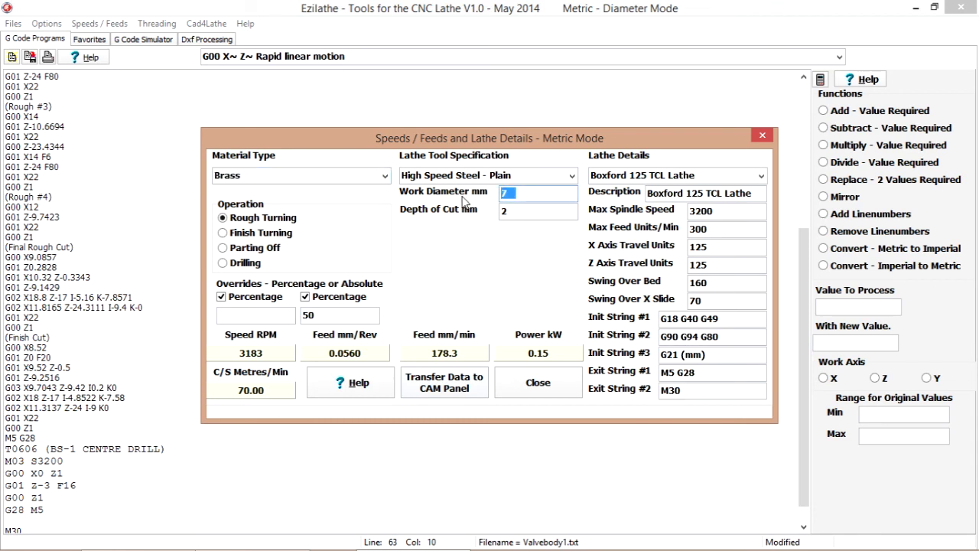
type("25")
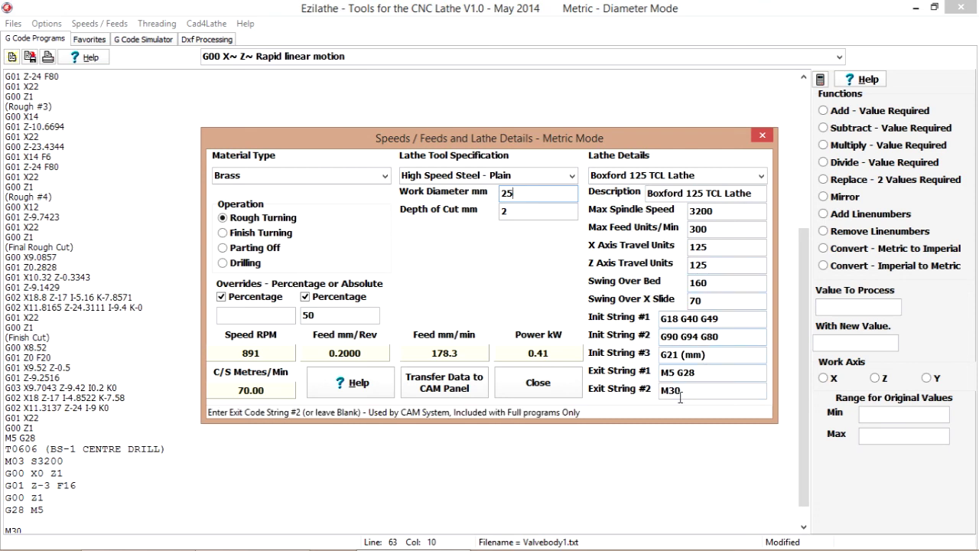
left_click(538, 382)
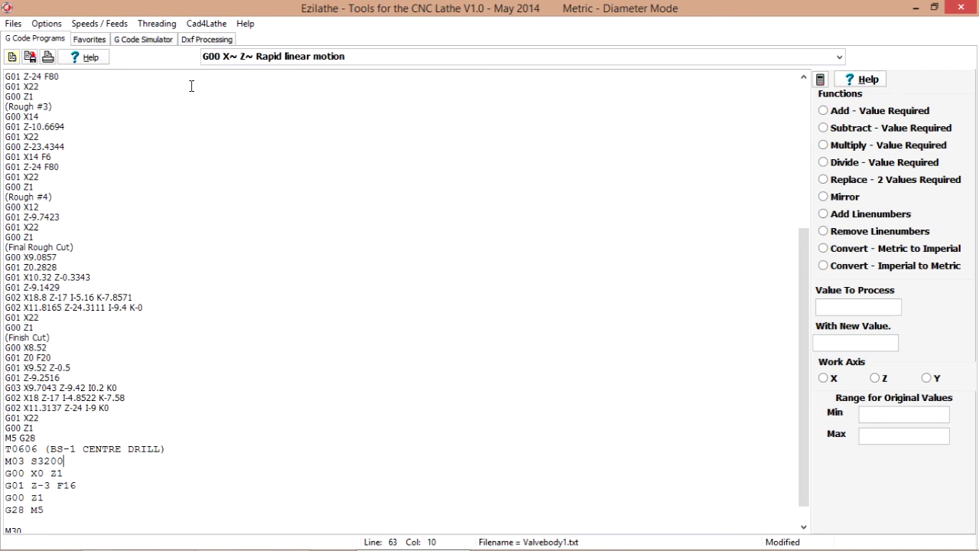
Define a Whitworth Thread Form - 55 Deg in the threading calculator with 40 threads per inch and a .375 outside diameter.
left_click(156, 23)
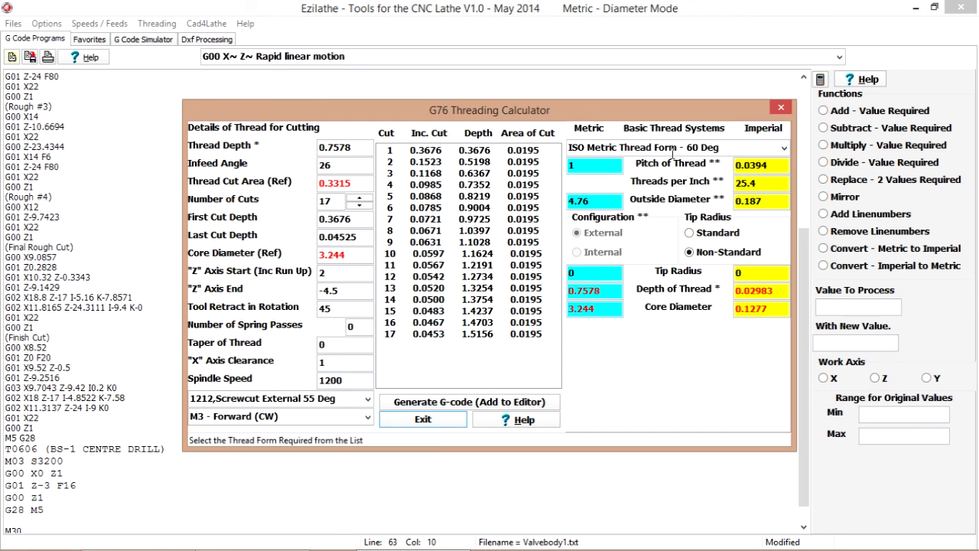
left_click(766, 184)
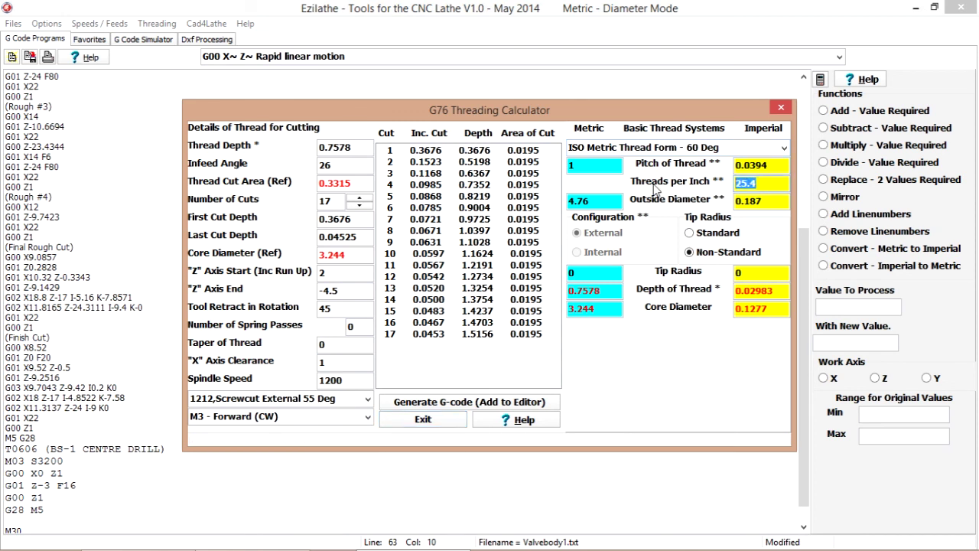
type("40")
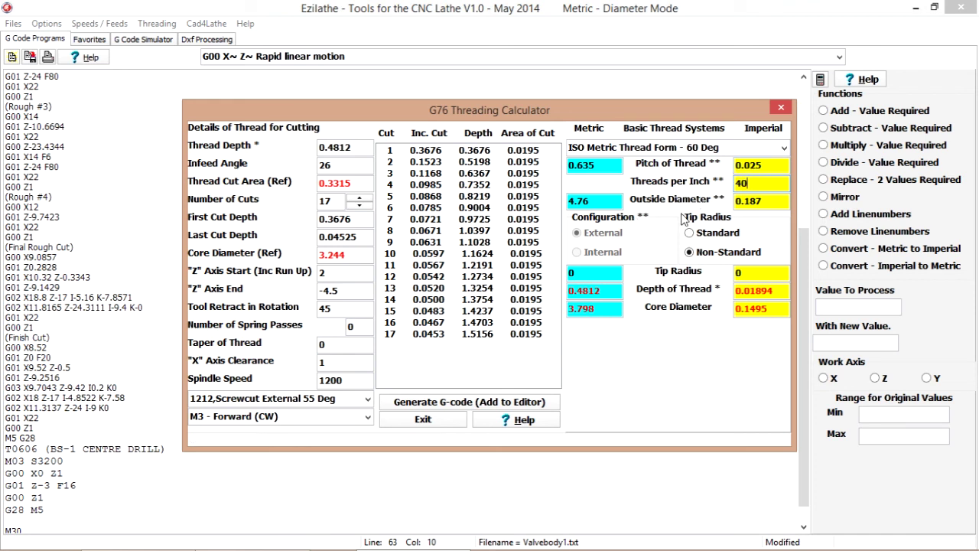
key("Tab")
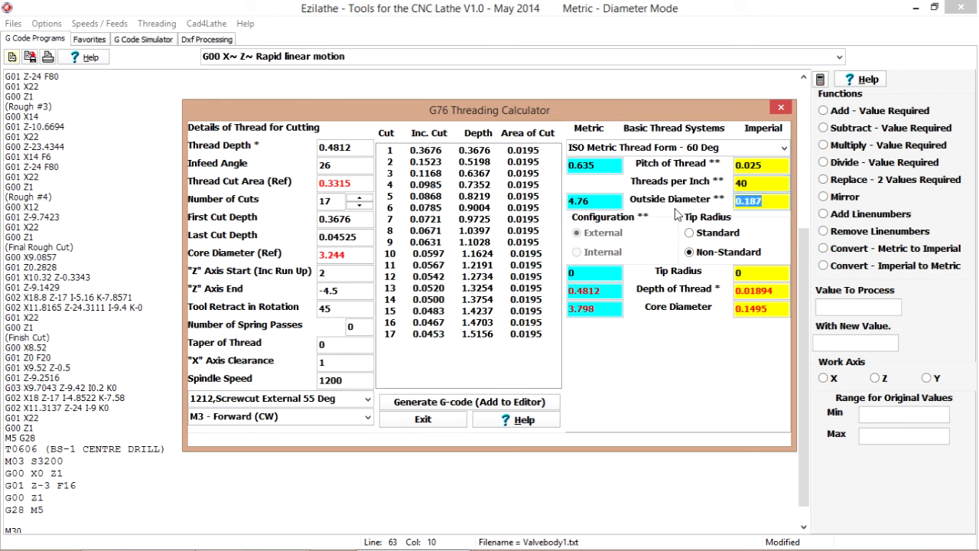
type(".375")
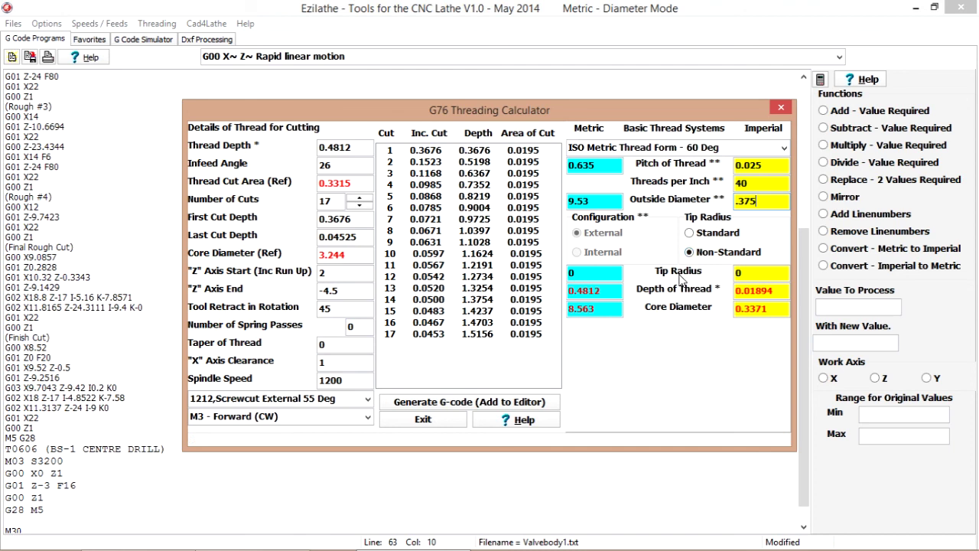
left_click(784, 147)
left_click(643, 186)
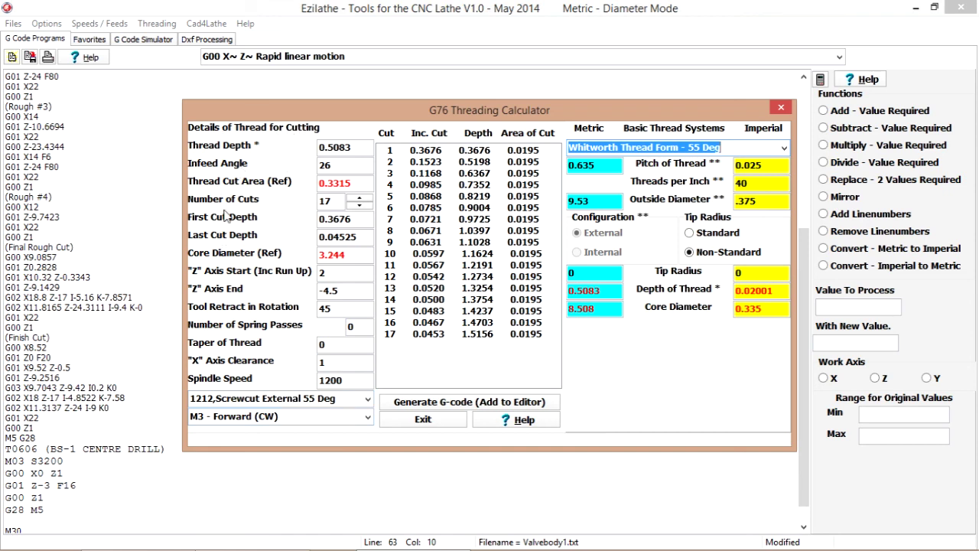
Choose thread tool 2727, Screwcut Ext 55 Deg Small, reduce the number of cuts to 12 and add the generated G-code to the editor.
left_click(368, 399)
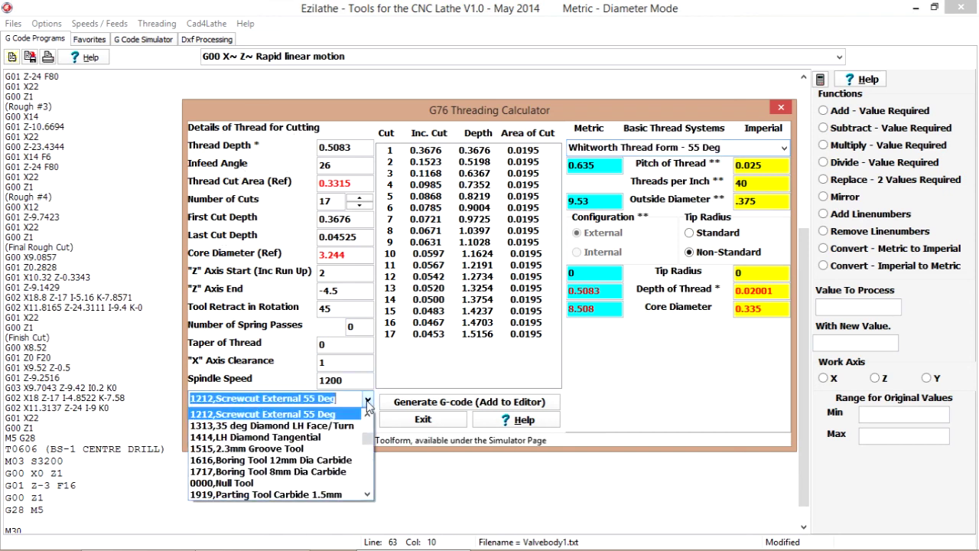
left_click_drag(370, 440, 371, 454)
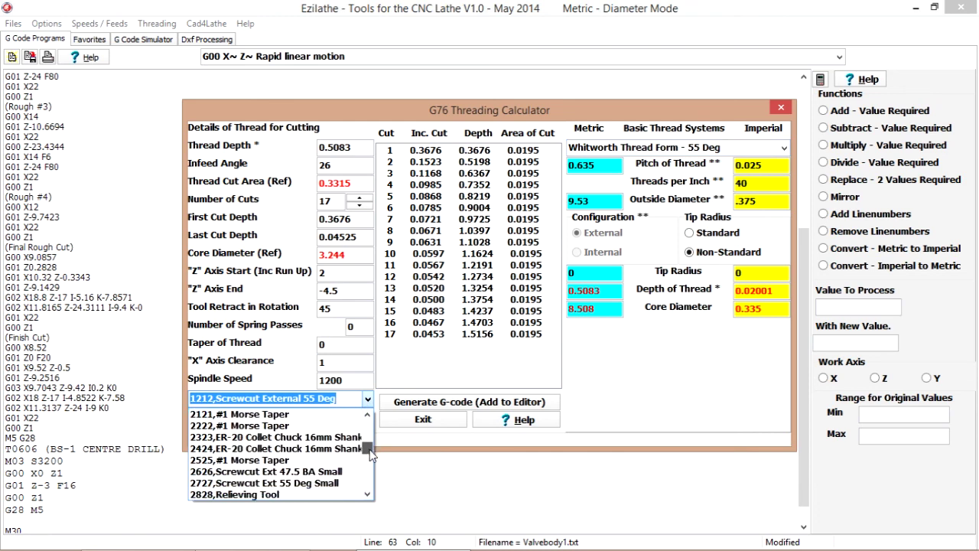
left_click(304, 484)
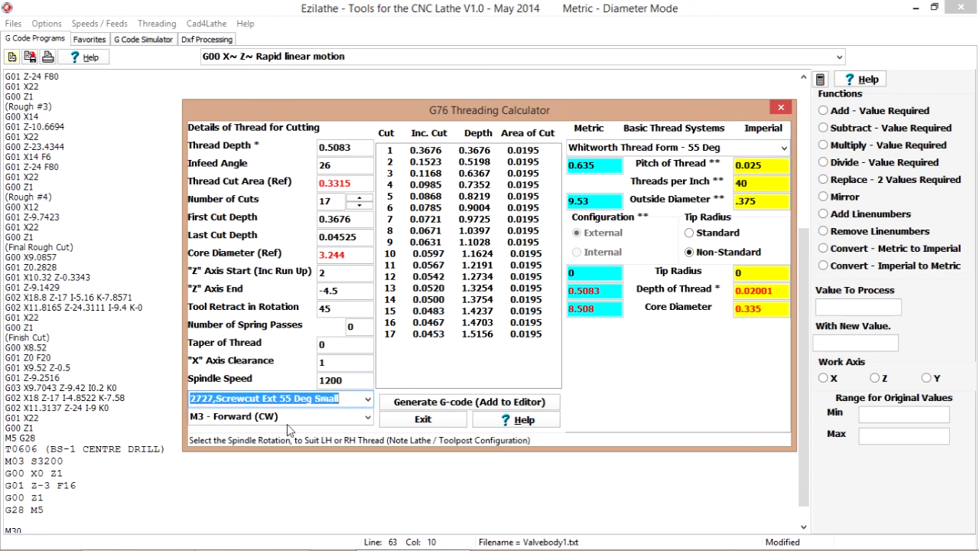
left_click(359, 205)
left_click(360, 205)
left_click(360, 204)
left_click(360, 204)
left_click(359, 205)
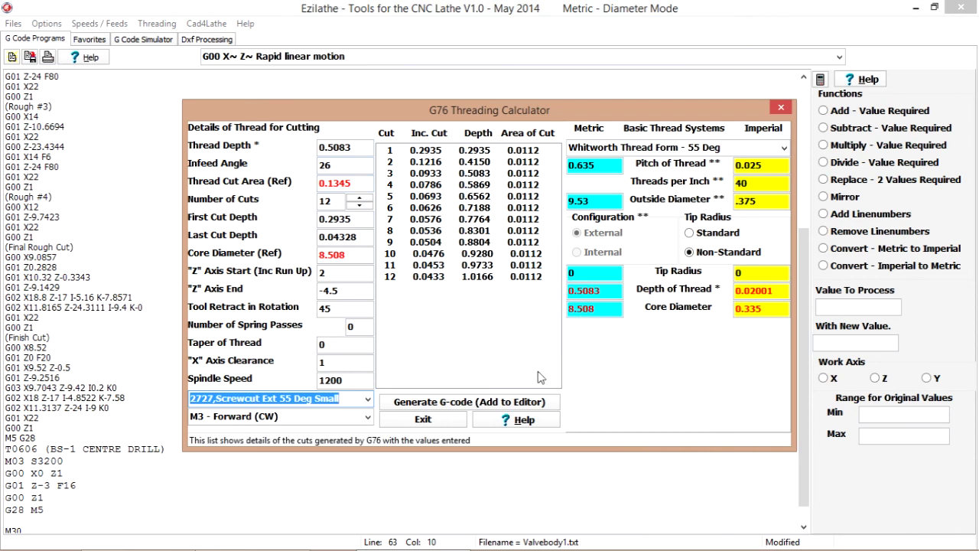
left_click(469, 402)
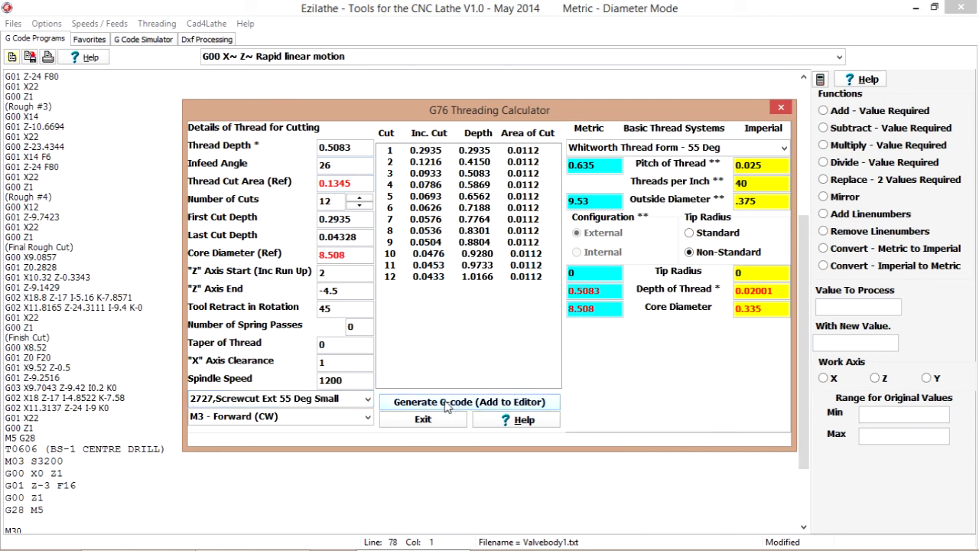
left_click(423, 420)
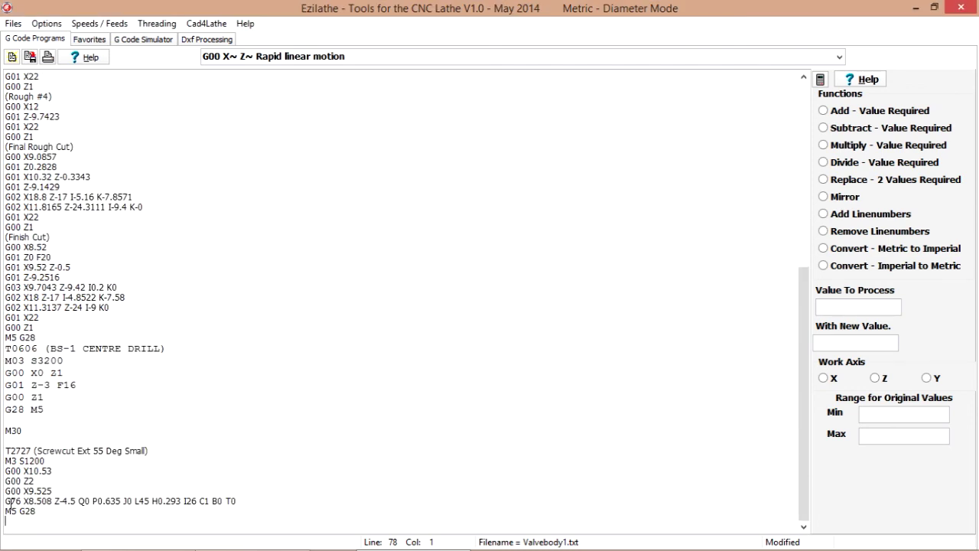
Delete the M30 line and extra blank line ahead of the T2727 threading block, and redraw the simulation.
left_click(36, 433)
key("BackSpace")
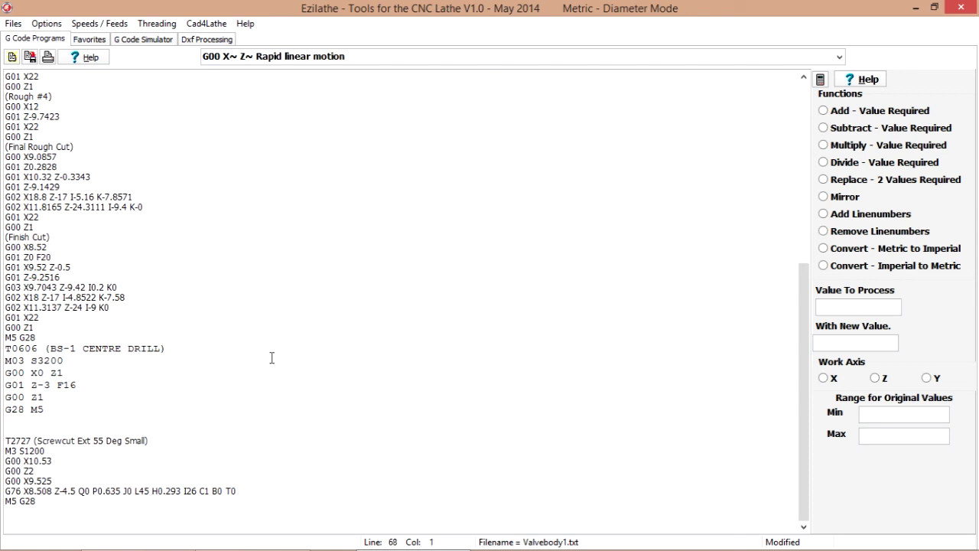
key("BackSpace")
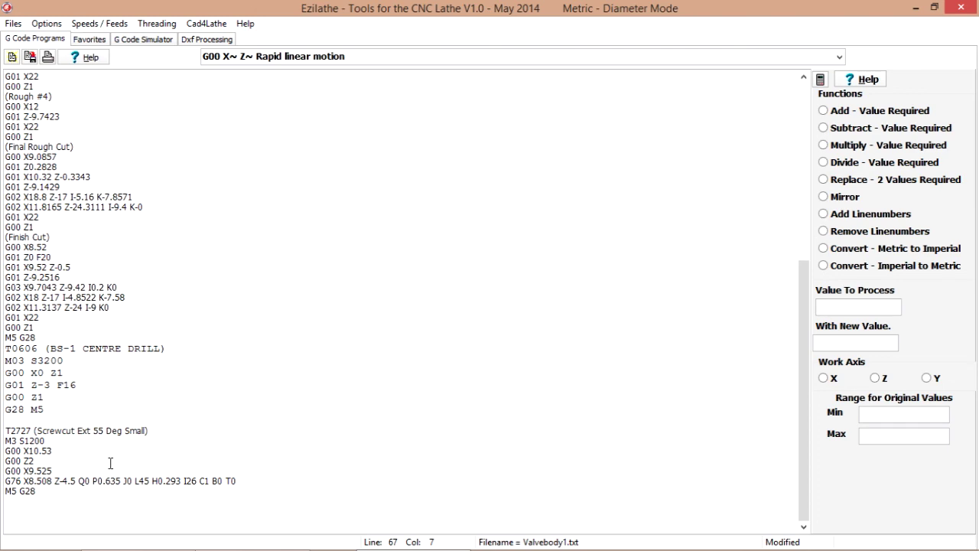
left_click(141, 40)
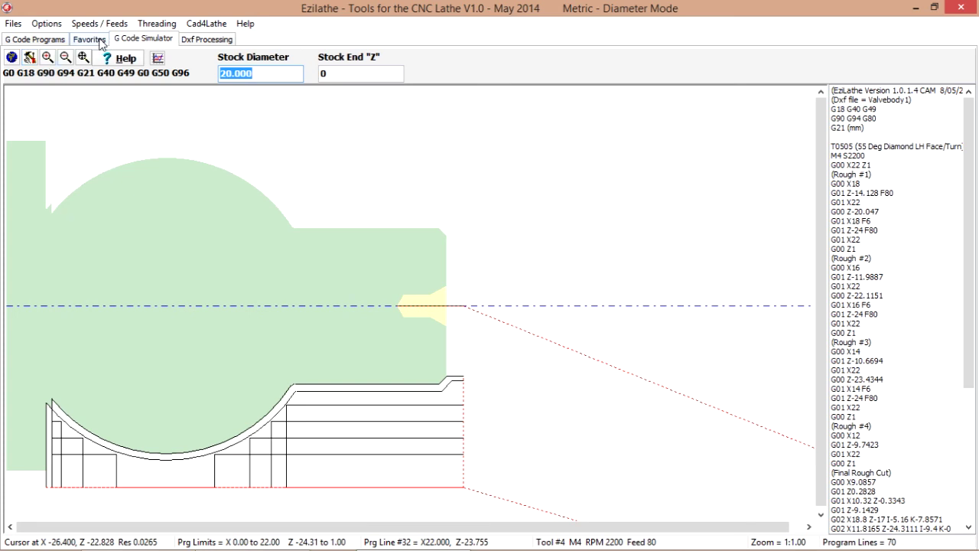
left_click(11, 57)
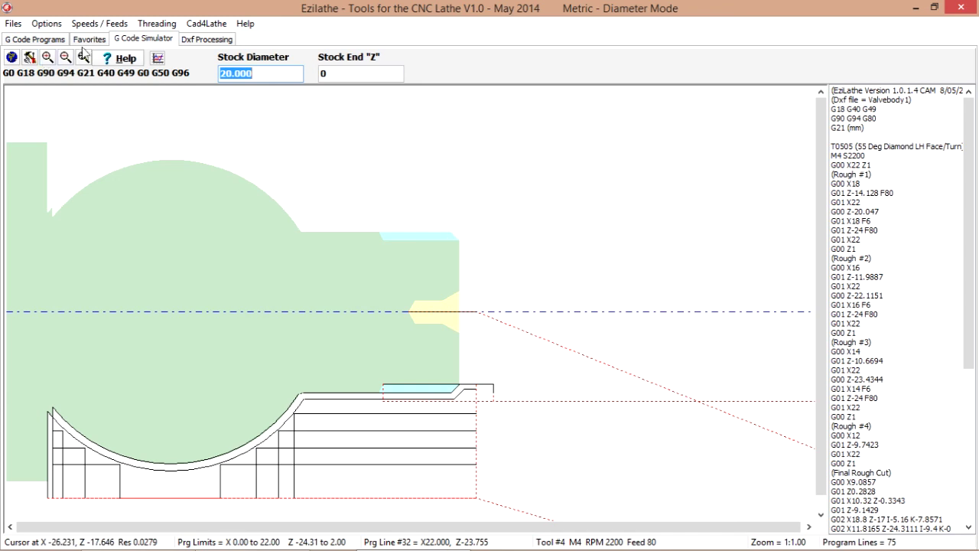
Change the thread end in the G76 line to Z-8.5 and redraw the simulation.
left_click(23, 39)
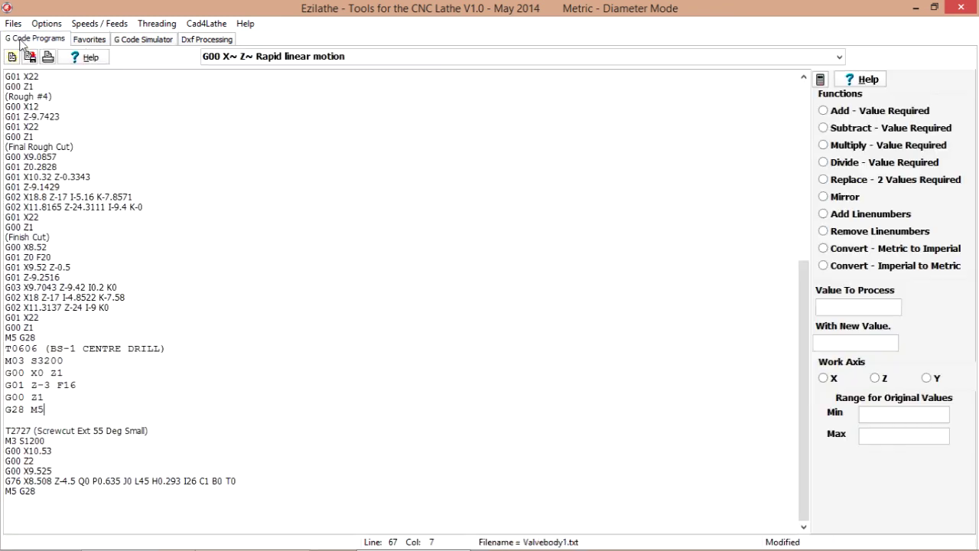
left_click(69, 481)
key("BackSpace")
type("8")
left_click(136, 40)
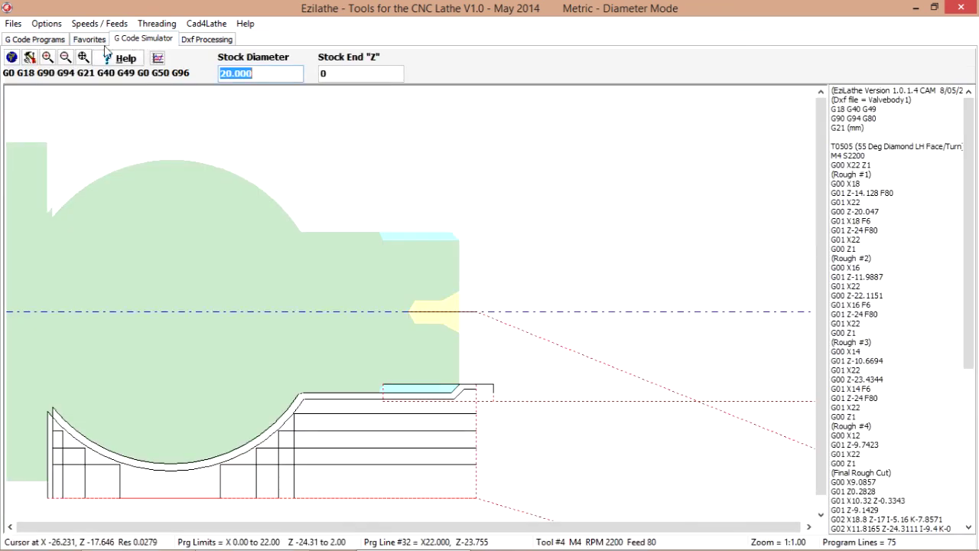
left_click(12, 58)
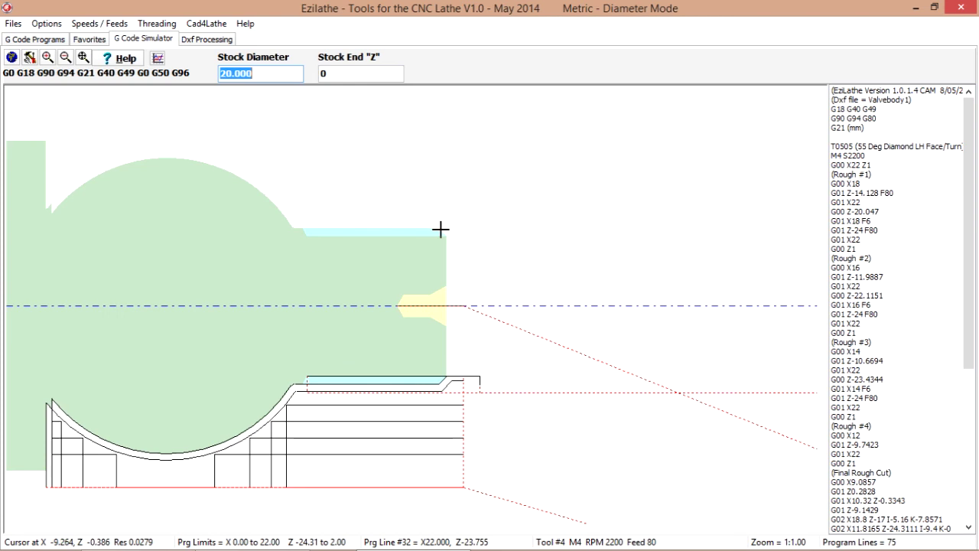
View the line profile in the Cad 4 Lathe drawing window and return to the simulator.
left_click(205, 24)
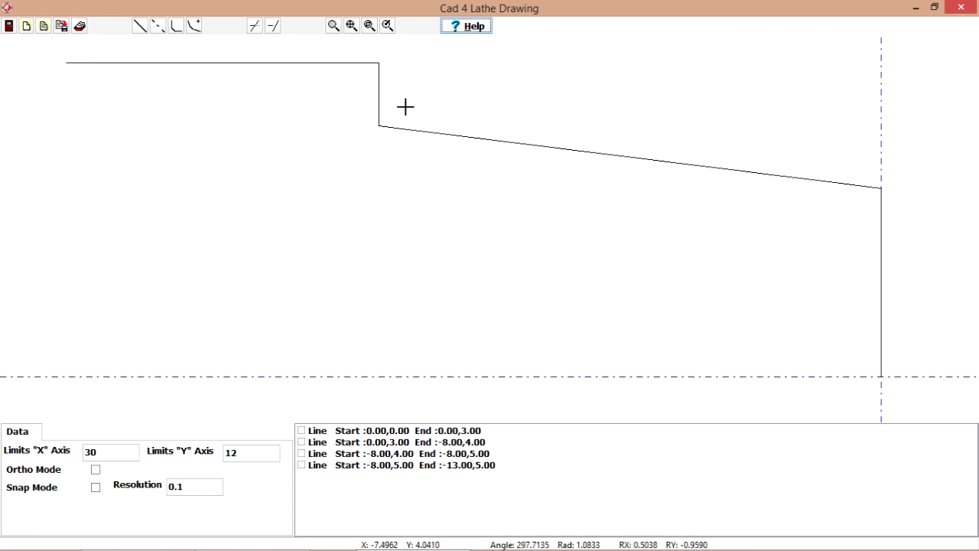
left_click(9, 26)
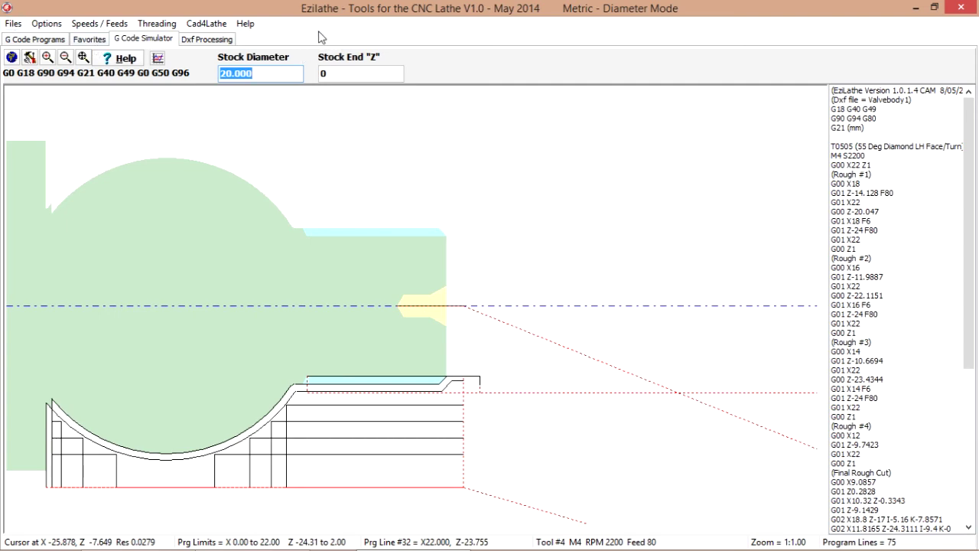